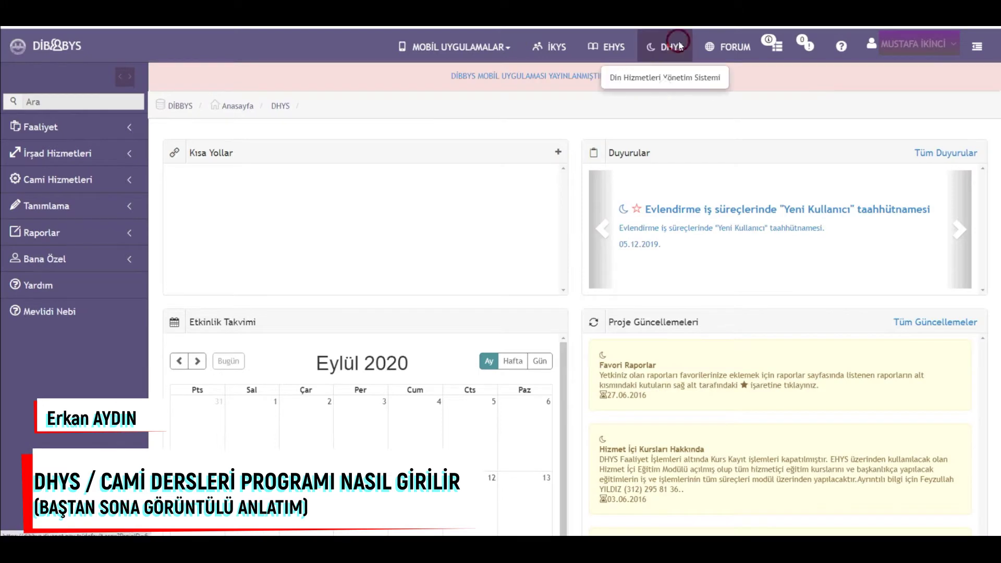
# - Open the Cami Dersleri Programı page of Cami Hizmetleri in the DHYS module
pyautogui.click(680, 46)
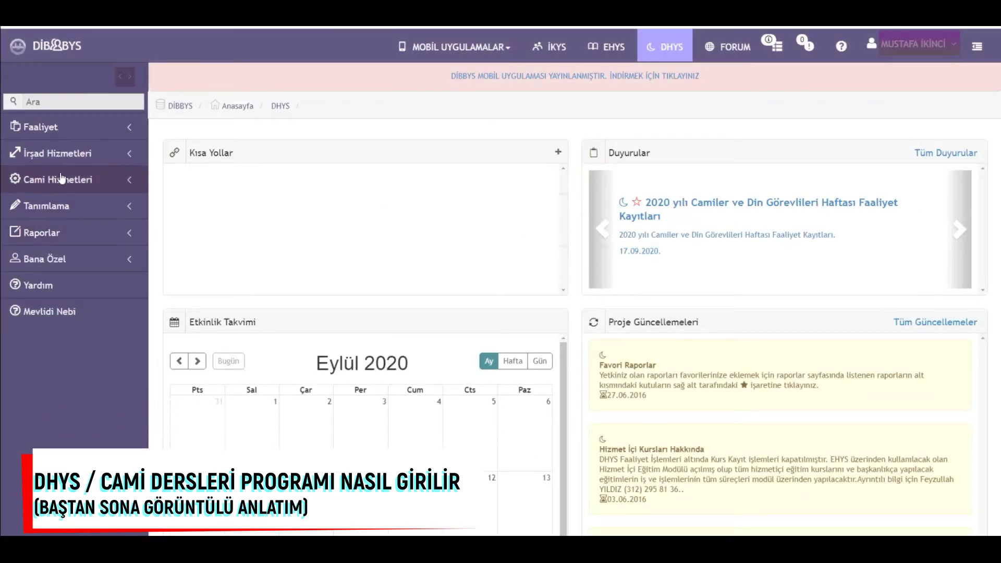
pyautogui.click(60, 179)
pyautogui.click(56, 230)
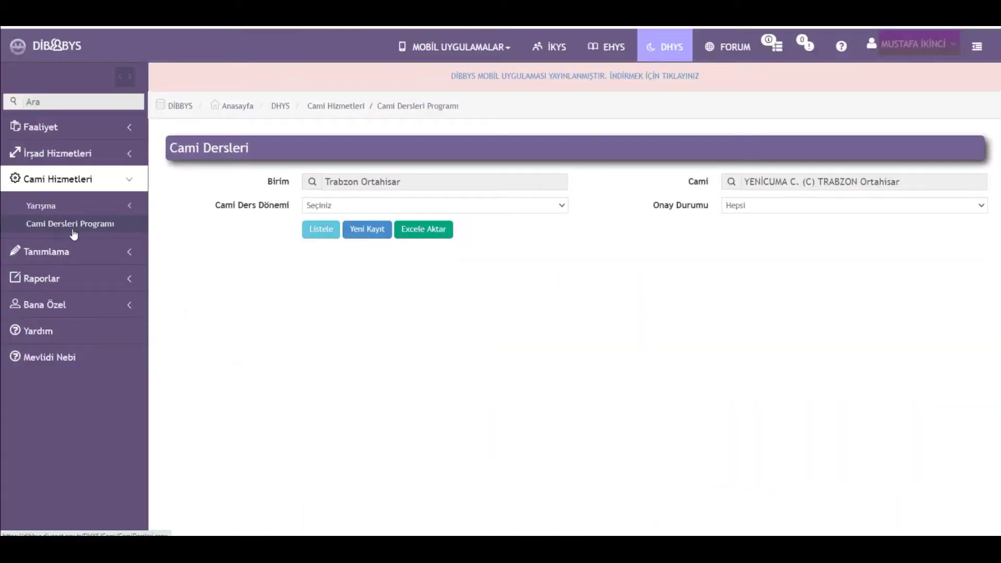
# - Set the Cami Ders Dönemi to 2020/4. Dönem (Ekim-Kasım-Aralık) and start a new mosque lesson record
pyautogui.click(338, 205)
pyautogui.click(339, 225)
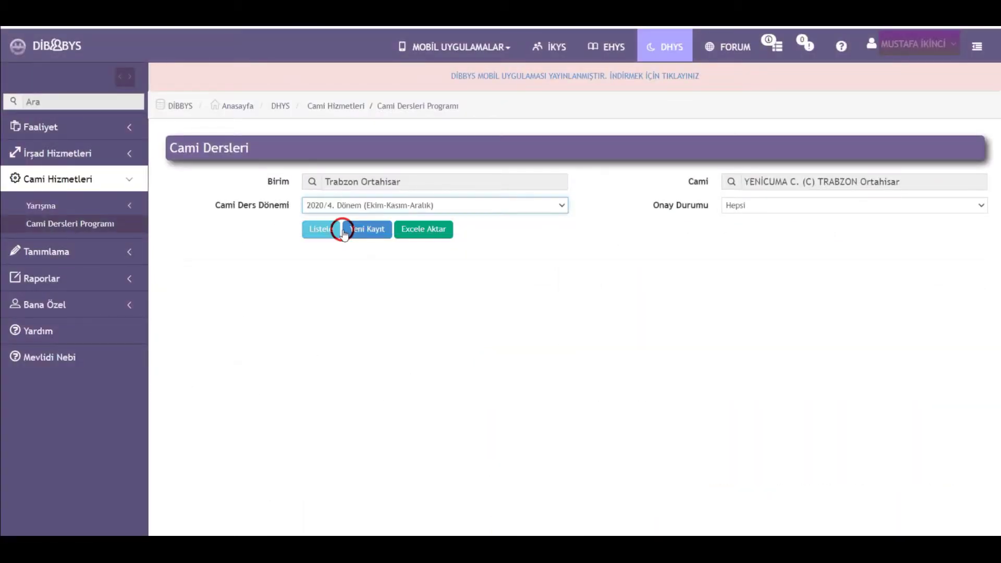
pyautogui.click(366, 232)
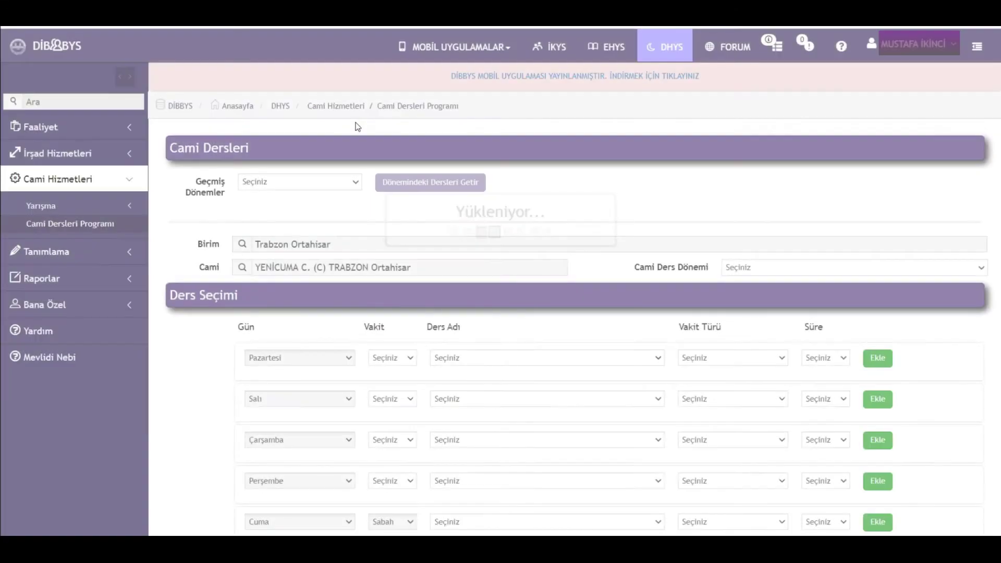
# - Add a Pazartesi lesson with Vakit Sabah, İlmihal Okumaları, Namazdan Önce and a duration of 10 Dakika
pyautogui.scroll(-3, 346, 264)
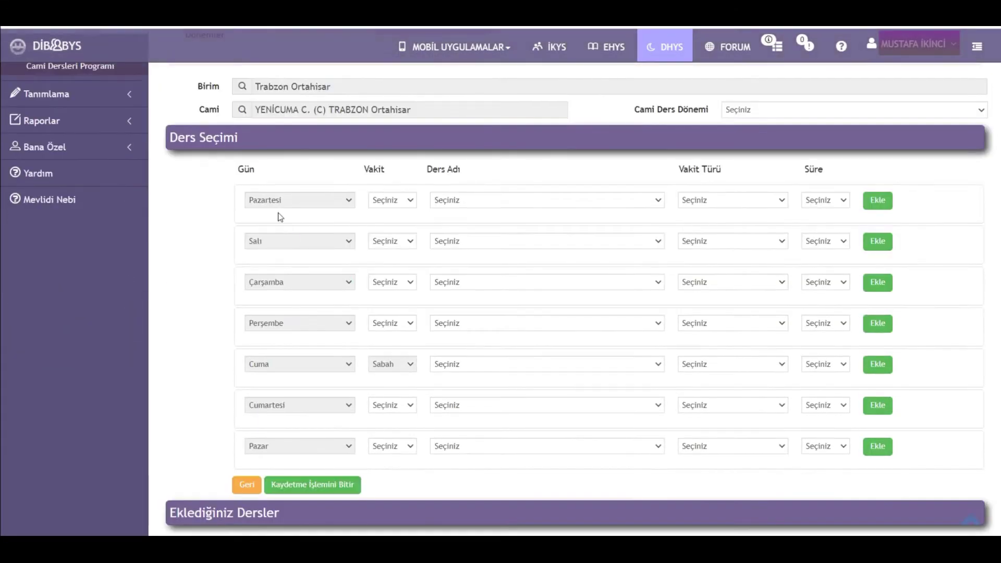
pyautogui.click(407, 203)
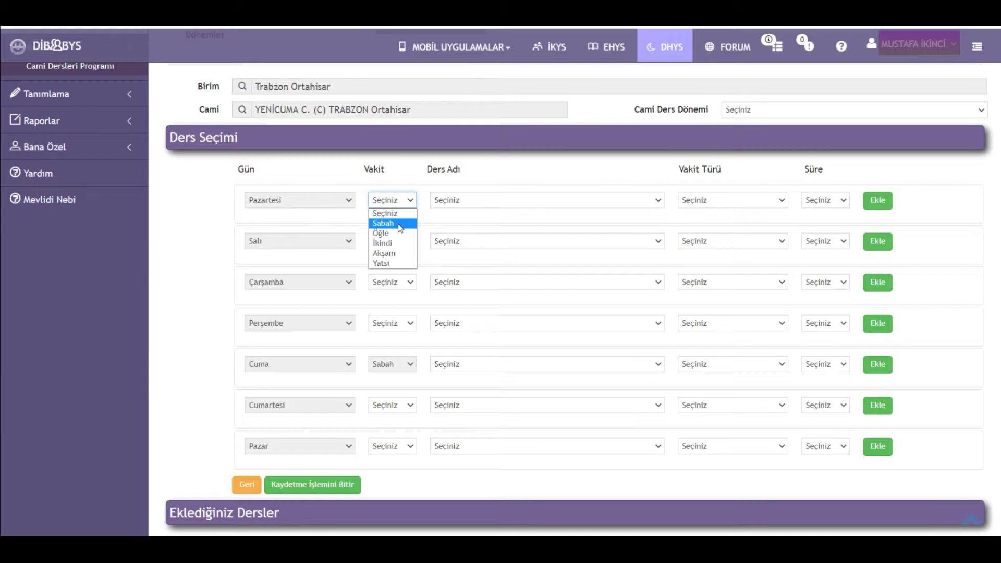
pyautogui.click(399, 224)
pyautogui.click(499, 206)
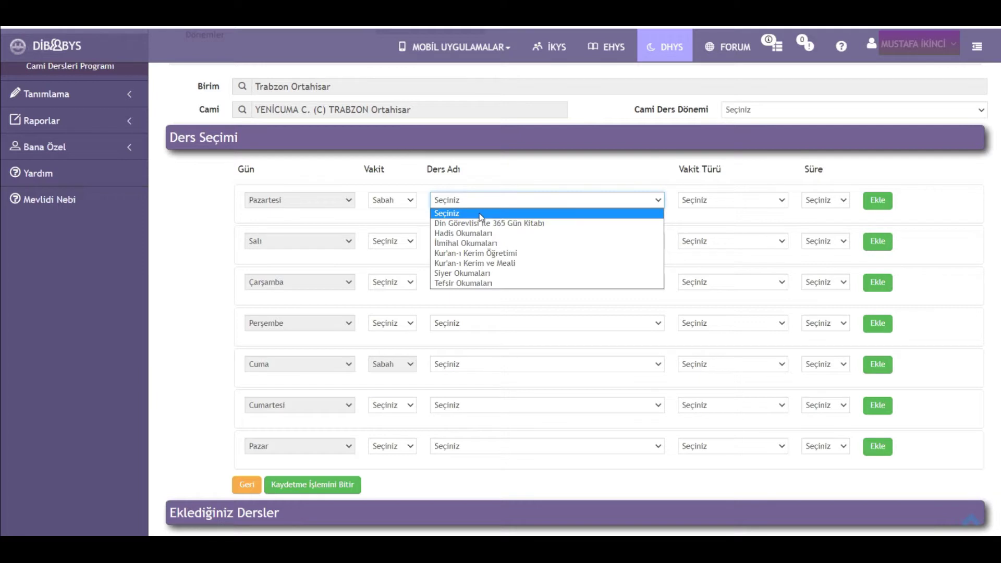
pyautogui.click(484, 243)
pyautogui.click(770, 203)
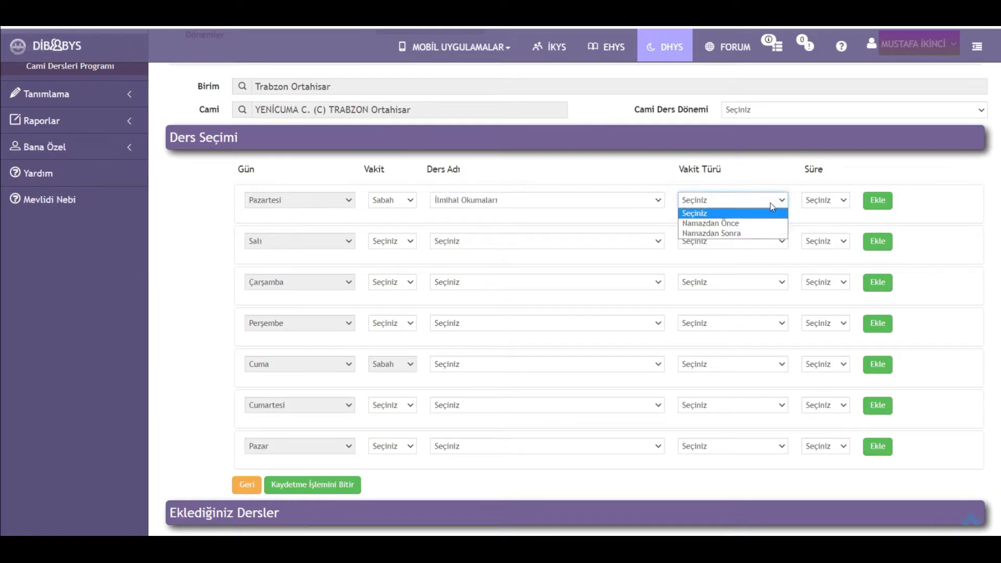
pyautogui.click(749, 222)
pyautogui.click(842, 203)
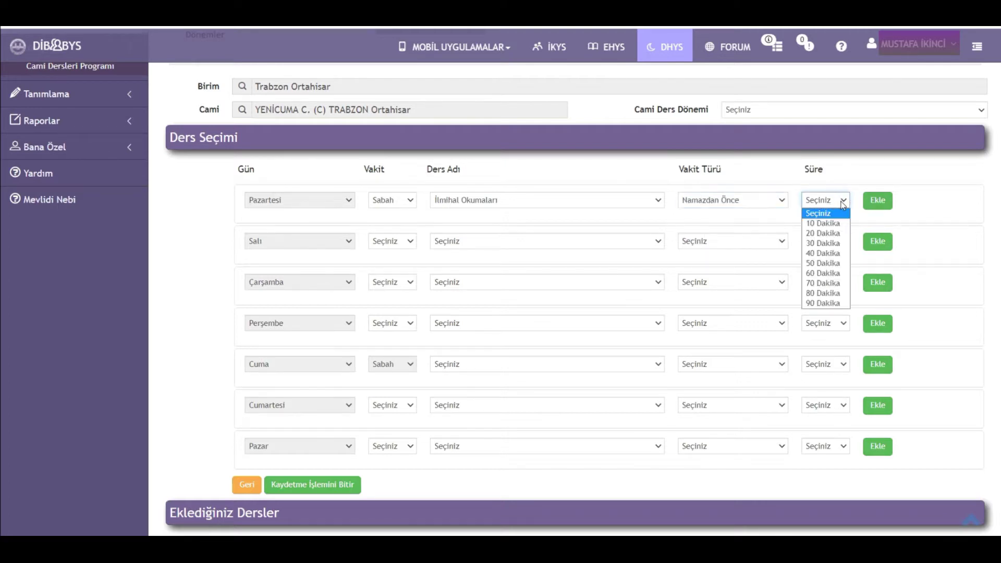
pyautogui.click(836, 223)
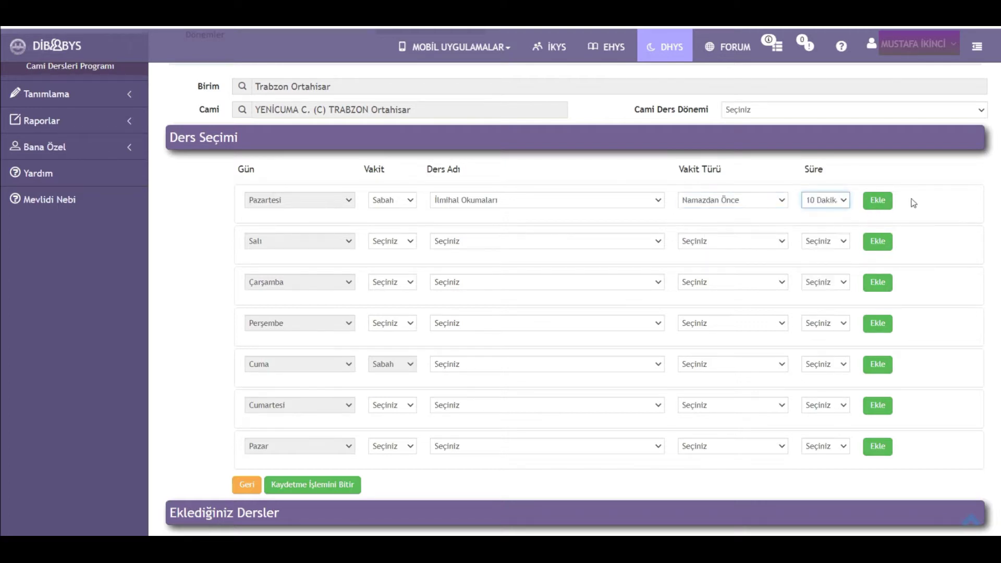
pyautogui.click(879, 202)
pyautogui.scroll(-3, 672, 351)
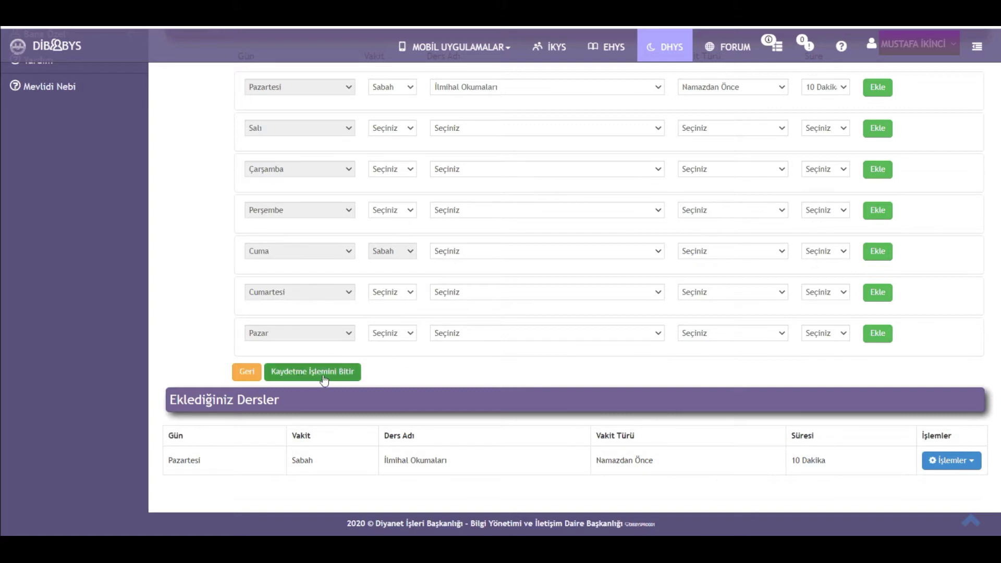
# - Add a Salı lesson with Vakit Sabah, İlmihal Okumaları, Namazdan Önce and a duration of 10 Dakika
pyautogui.scroll(3, 461, 350)
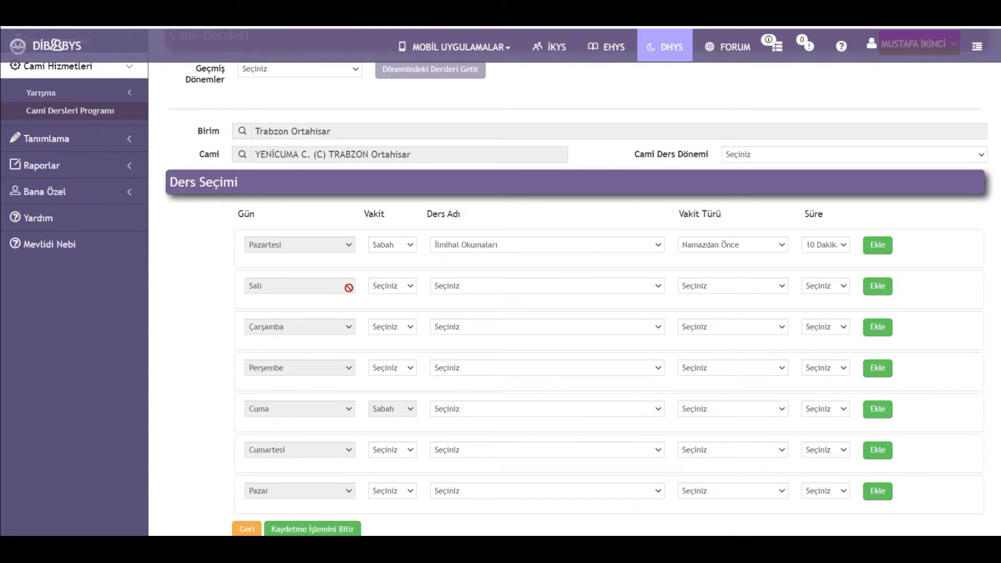
pyautogui.click(404, 288)
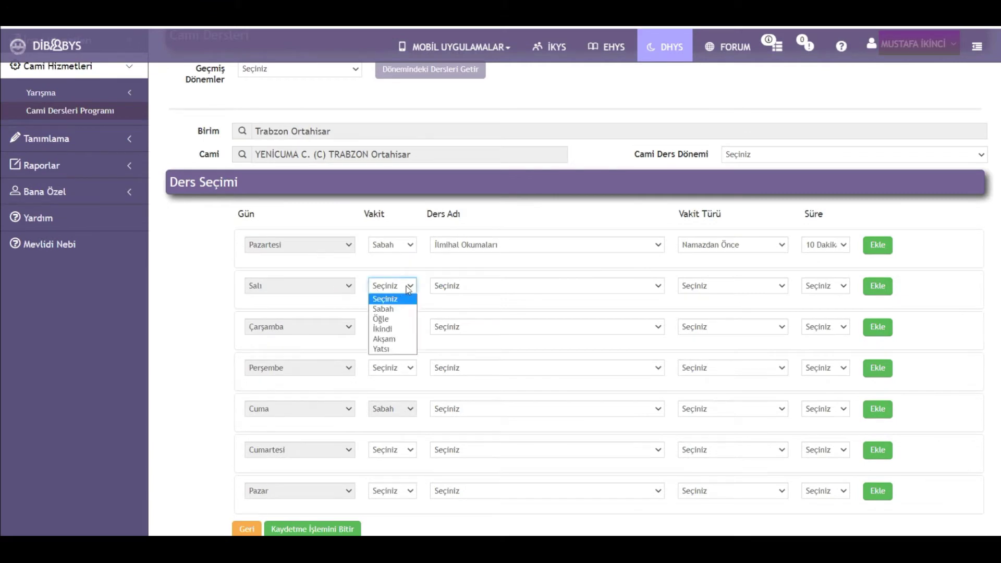
pyautogui.click(395, 308)
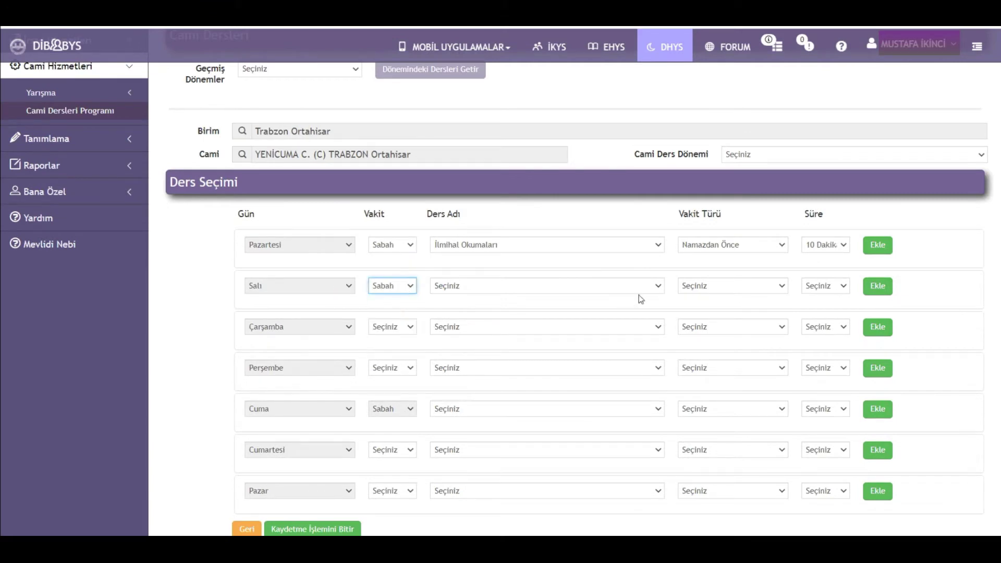
pyautogui.click(651, 286)
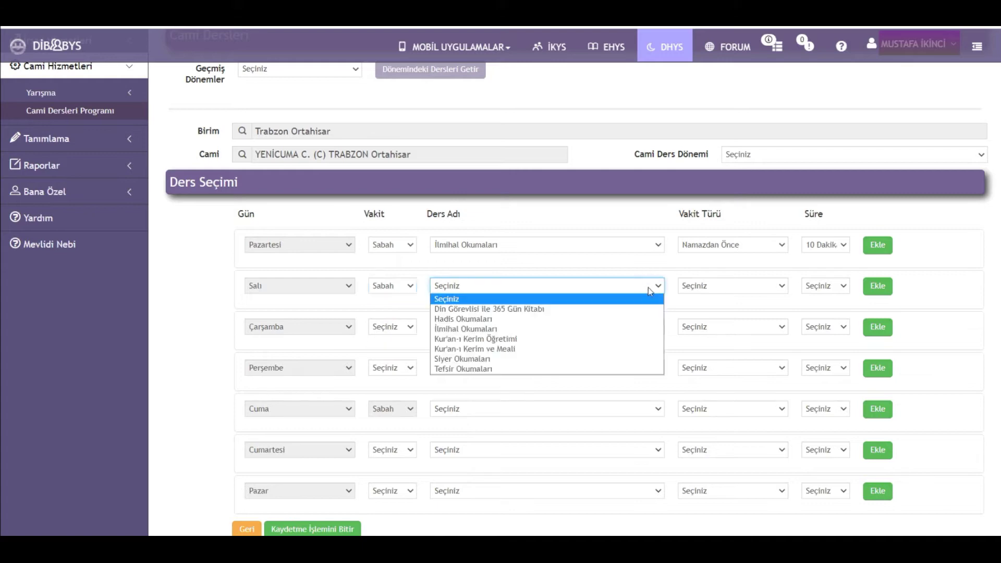
pyautogui.click(556, 329)
pyautogui.click(780, 285)
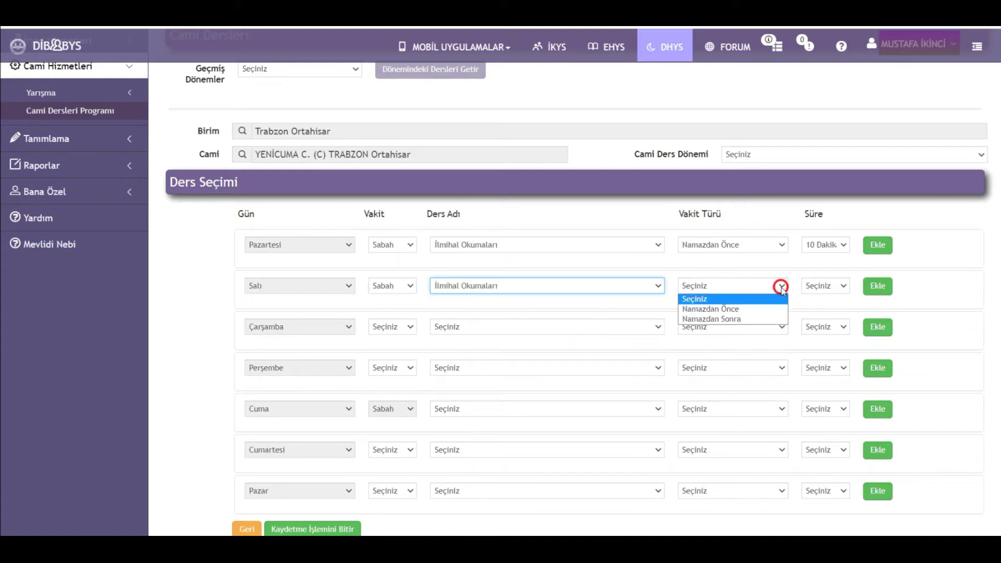
pyautogui.click(736, 306)
pyautogui.click(842, 285)
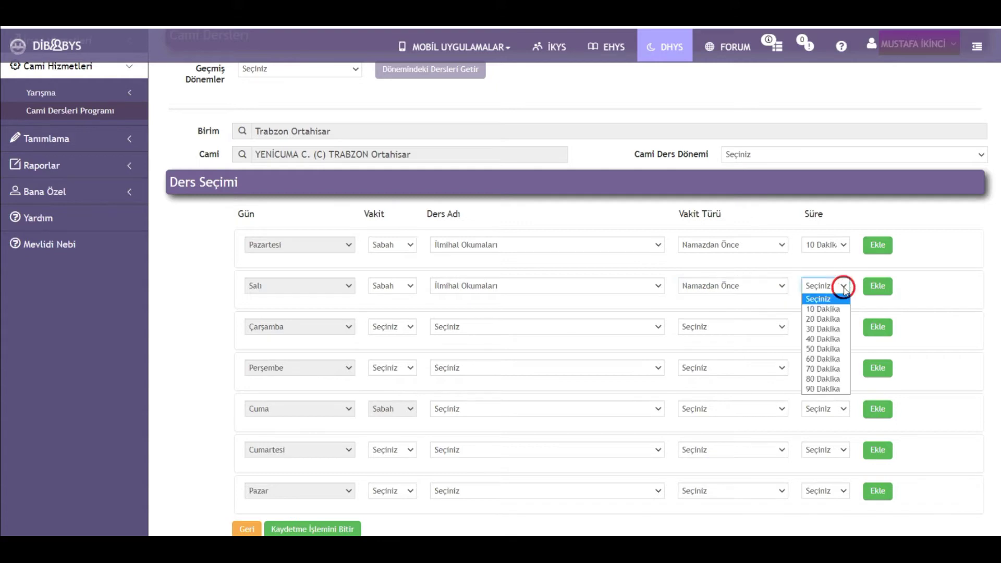
pyautogui.click(831, 307)
pyautogui.click(873, 292)
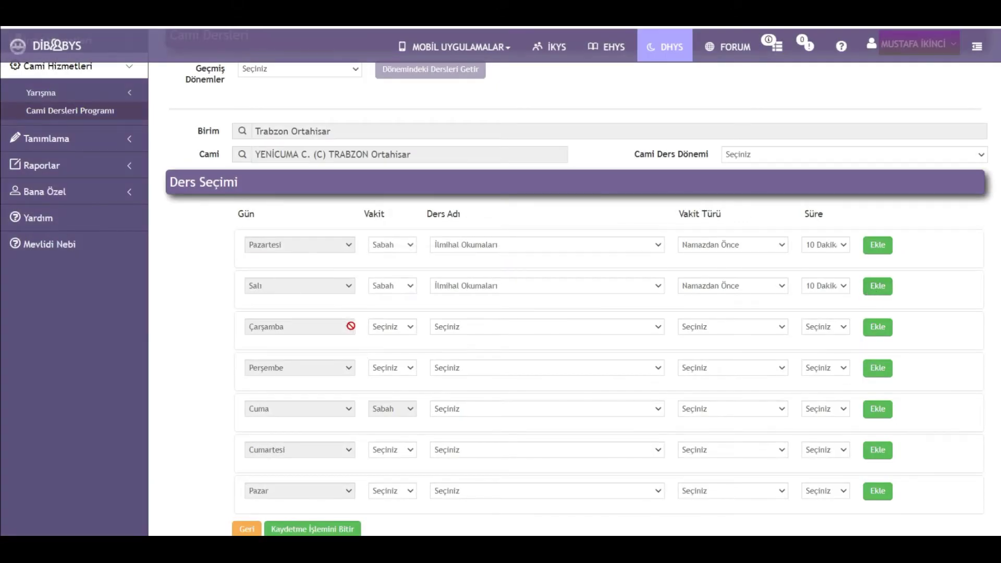
# - Add a Çarşamba lesson with Vakit Sabah, İlmihal Okumaları, Namazdan Önce and a duration of 10 Dakika
pyautogui.click(410, 328)
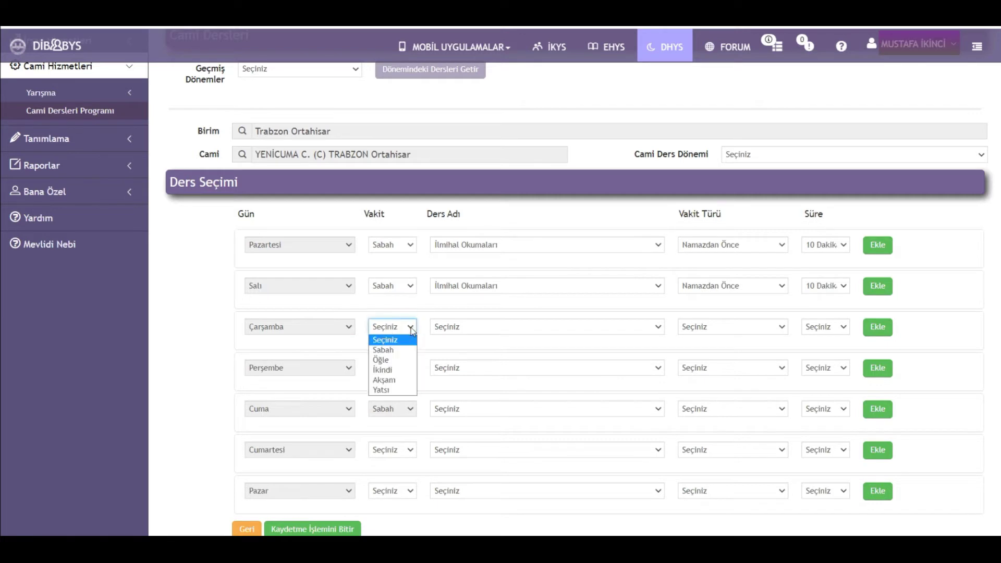
pyautogui.click(391, 349)
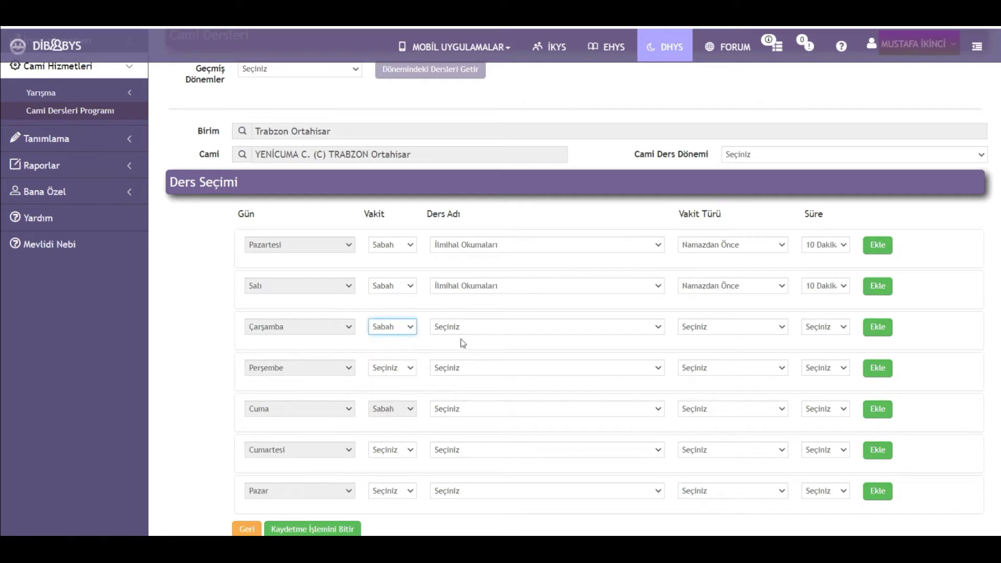
pyautogui.click(658, 328)
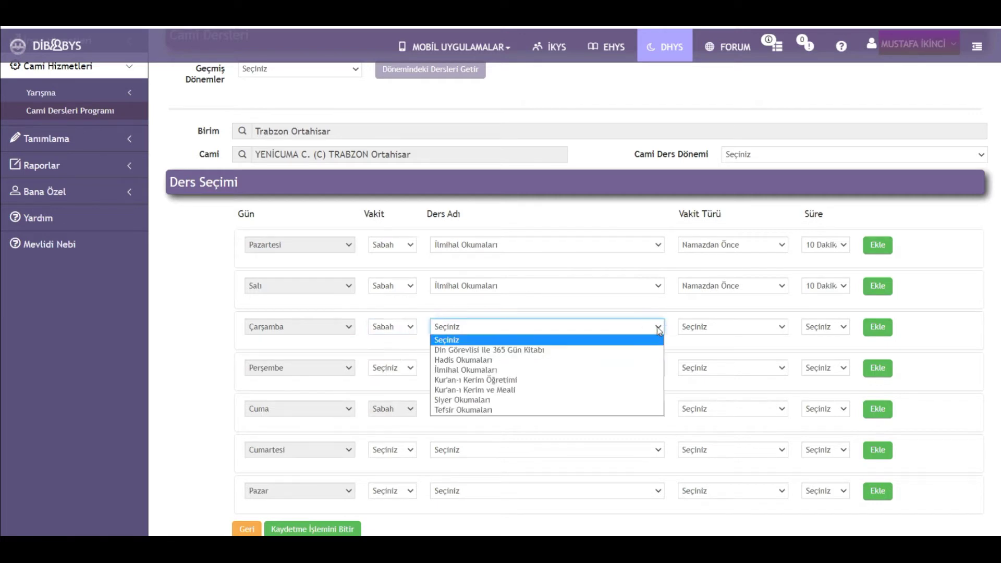
pyautogui.click(530, 373)
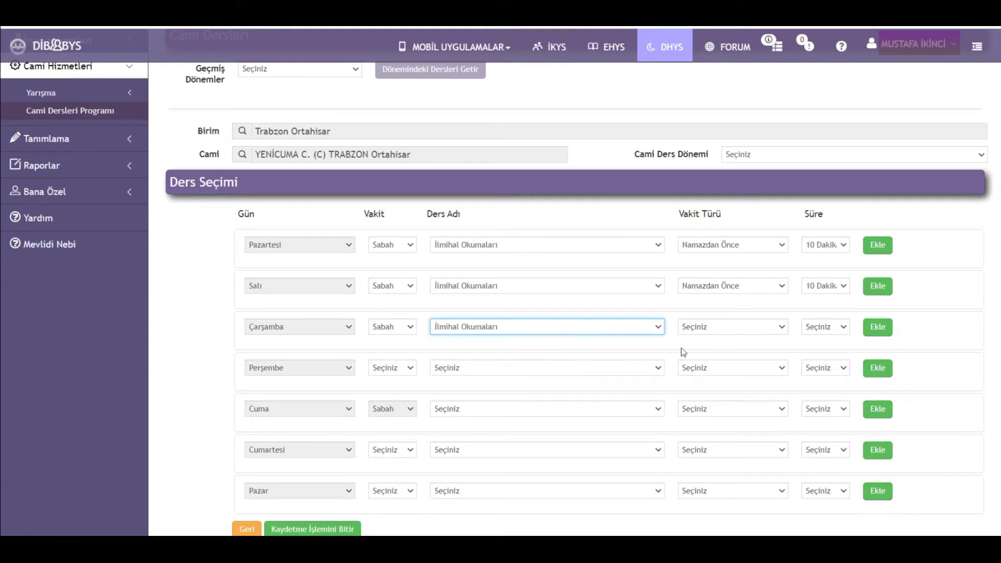
pyautogui.click(782, 327)
pyautogui.click(730, 350)
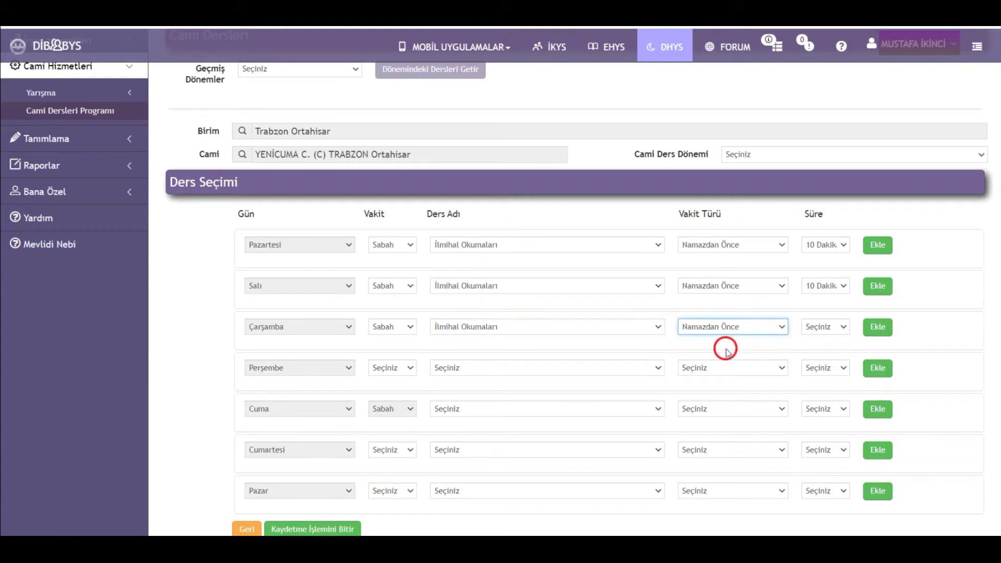
pyautogui.click(840, 327)
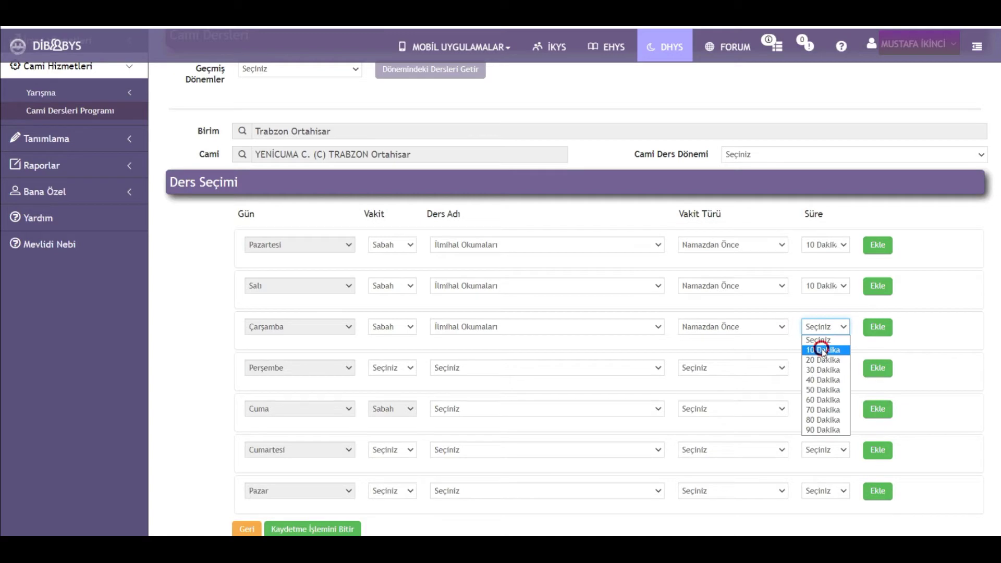
pyautogui.click(823, 350)
pyautogui.click(876, 329)
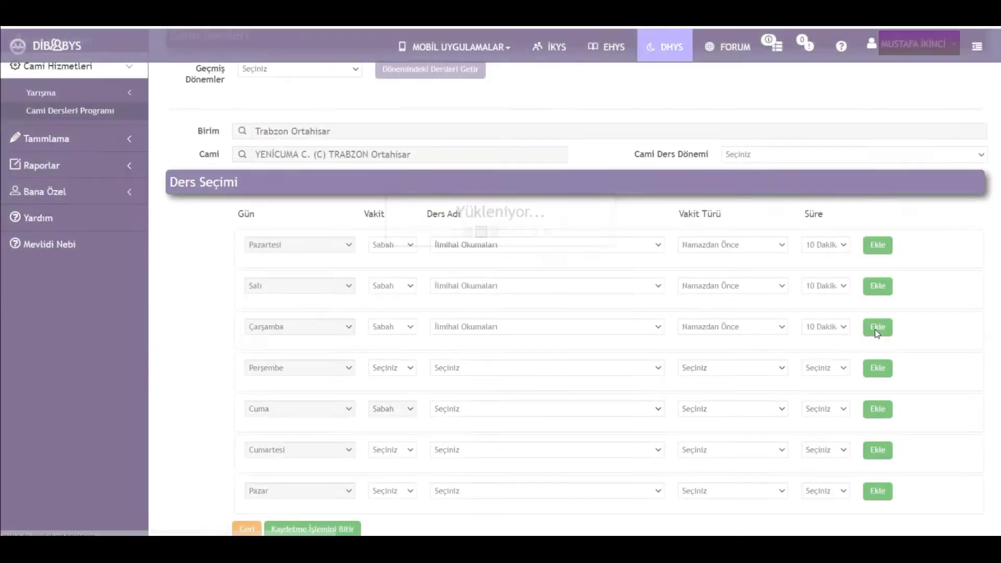
# - Add a Perşembe lesson with Vakit Yatsı, Kur'an-ı Kerim ve Meali, Namazdan Önce and a duration of 20 Dakika
pyautogui.click(410, 369)
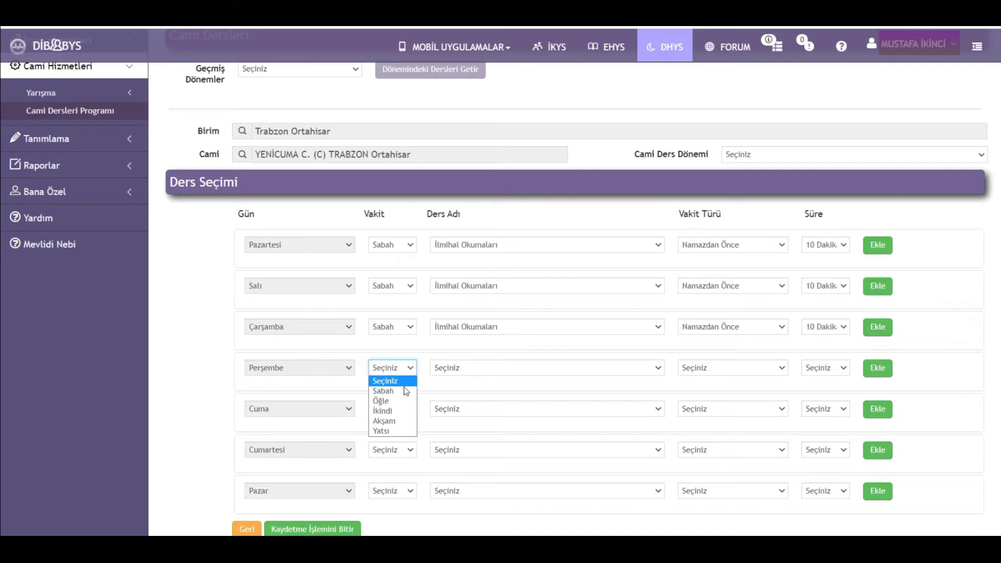
pyautogui.click(381, 431)
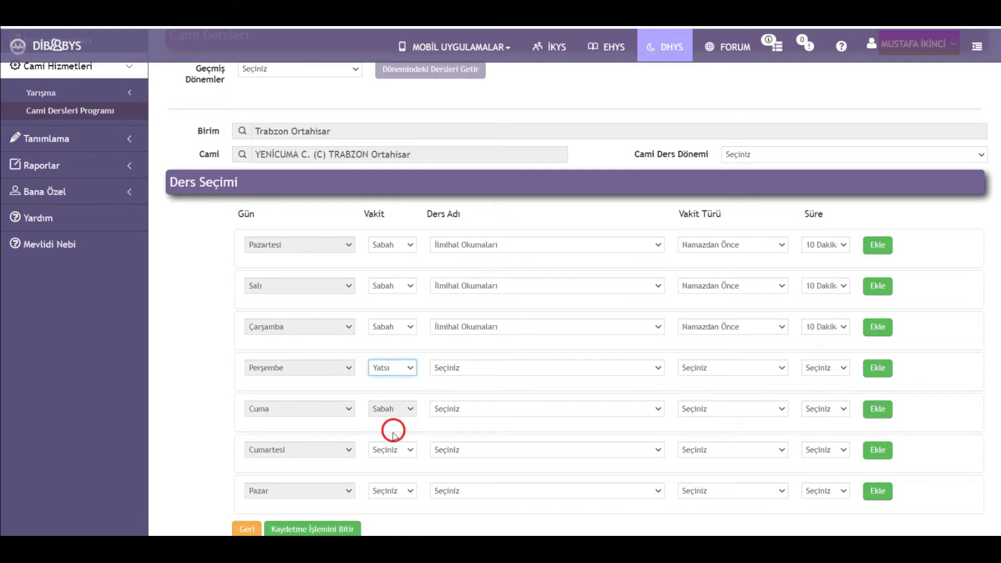
pyautogui.click(659, 369)
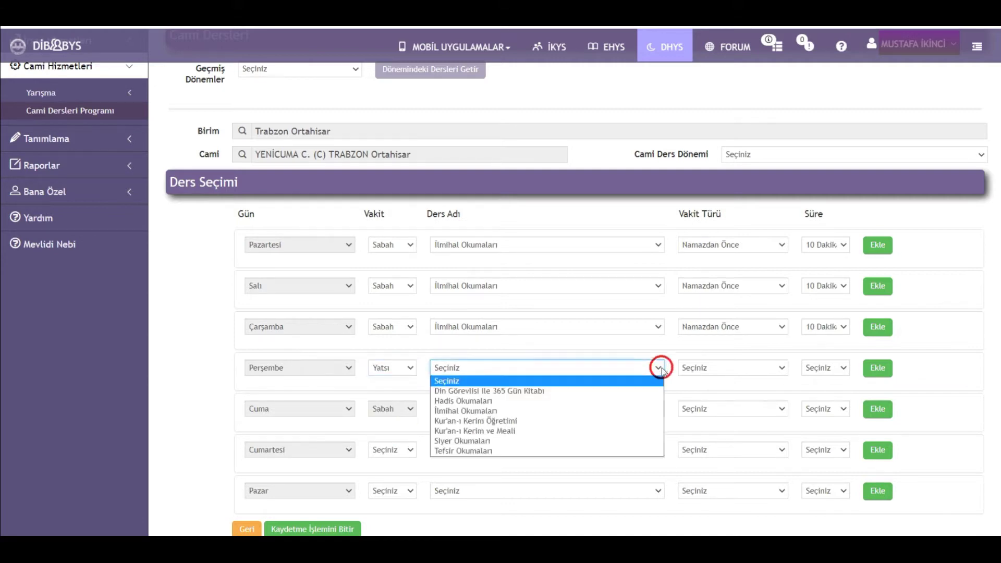
pyautogui.click(512, 431)
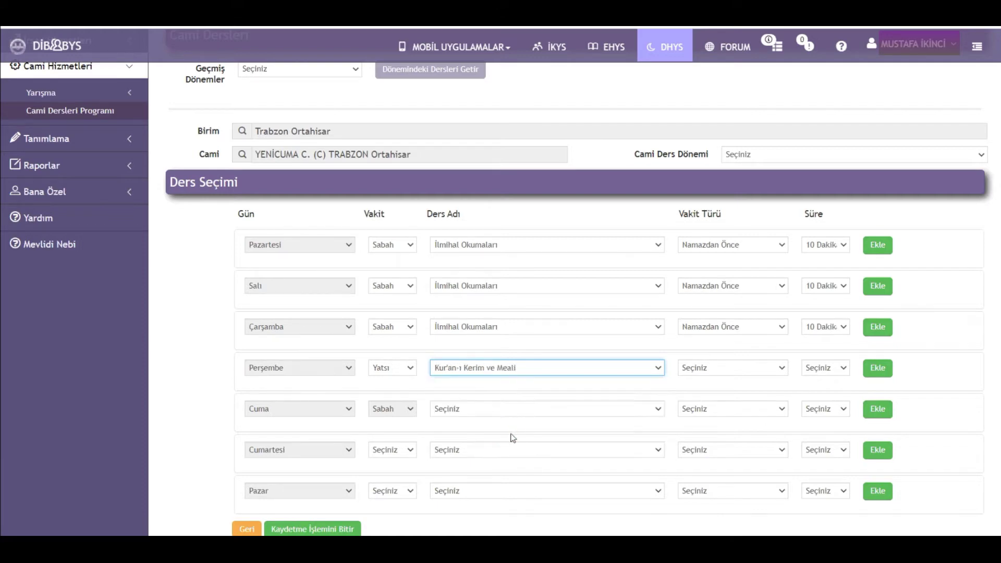
pyautogui.click(776, 370)
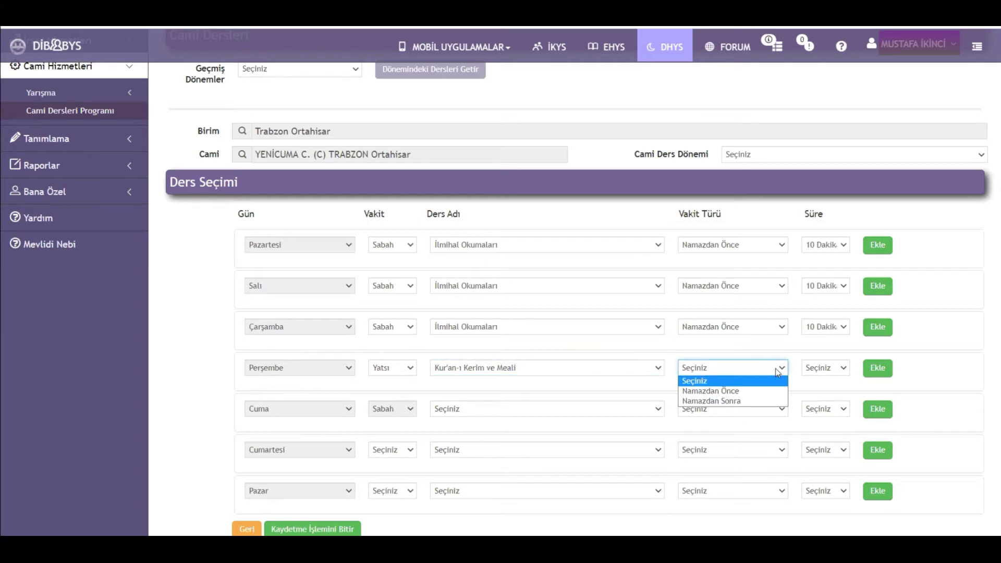
pyautogui.click(737, 391)
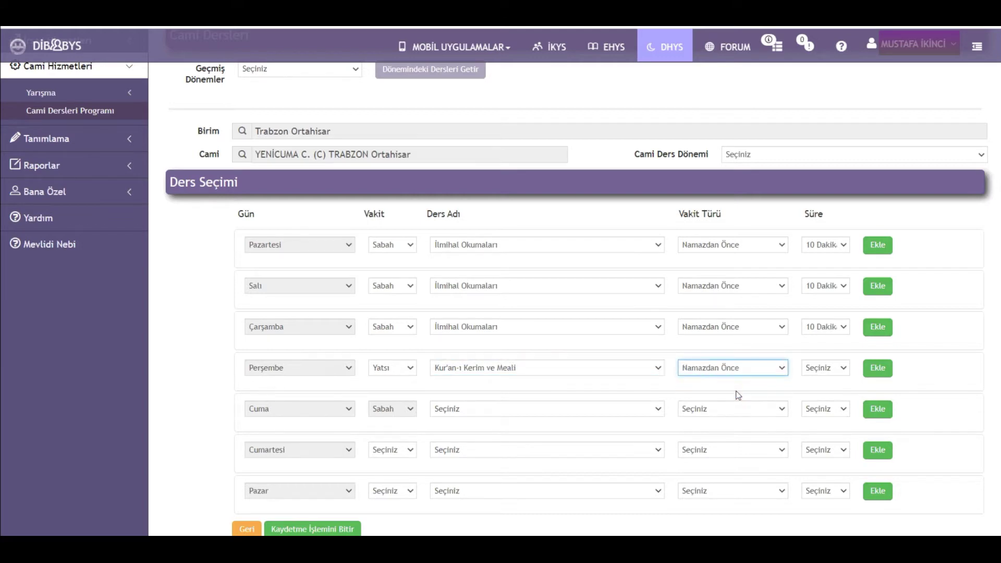
pyautogui.click(837, 374)
pyautogui.click(822, 401)
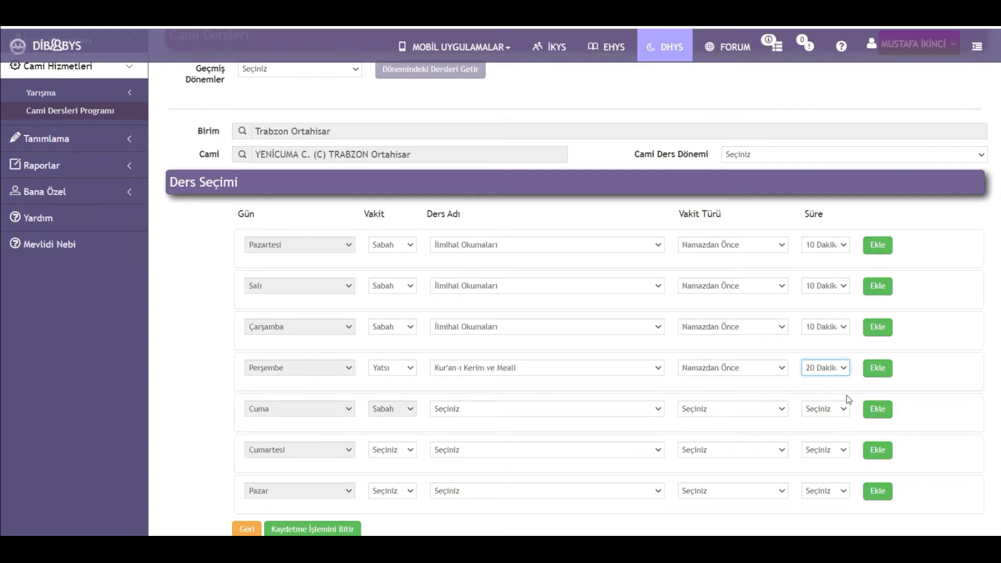
pyautogui.click(878, 368)
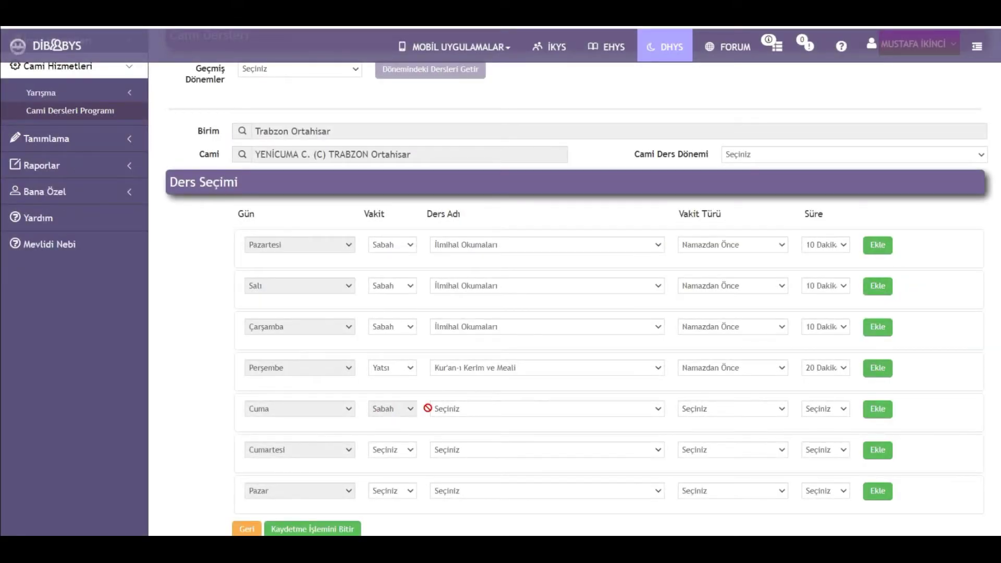
pyautogui.click(531, 412)
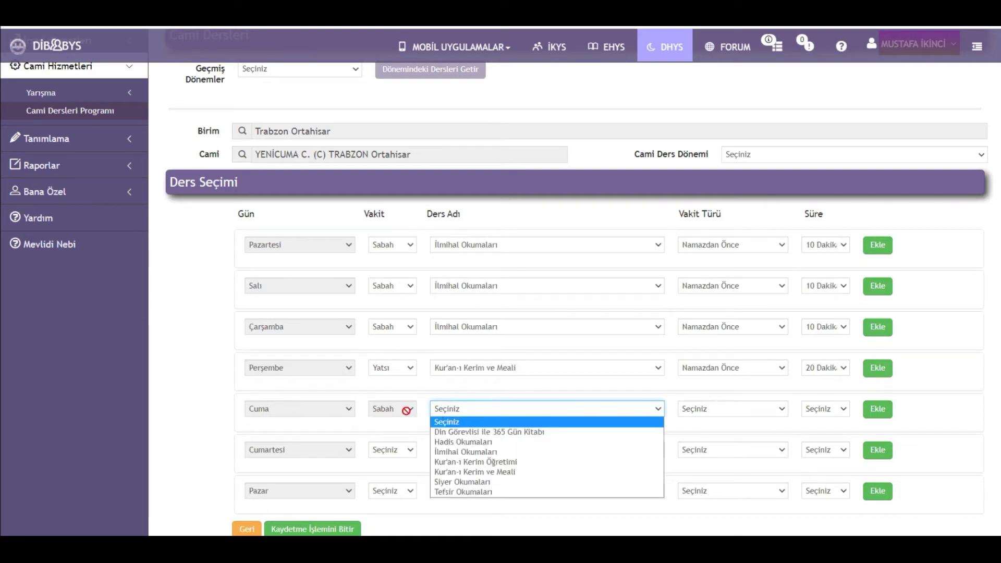
pyautogui.click(402, 408)
pyautogui.scroll(-1, 410, 377)
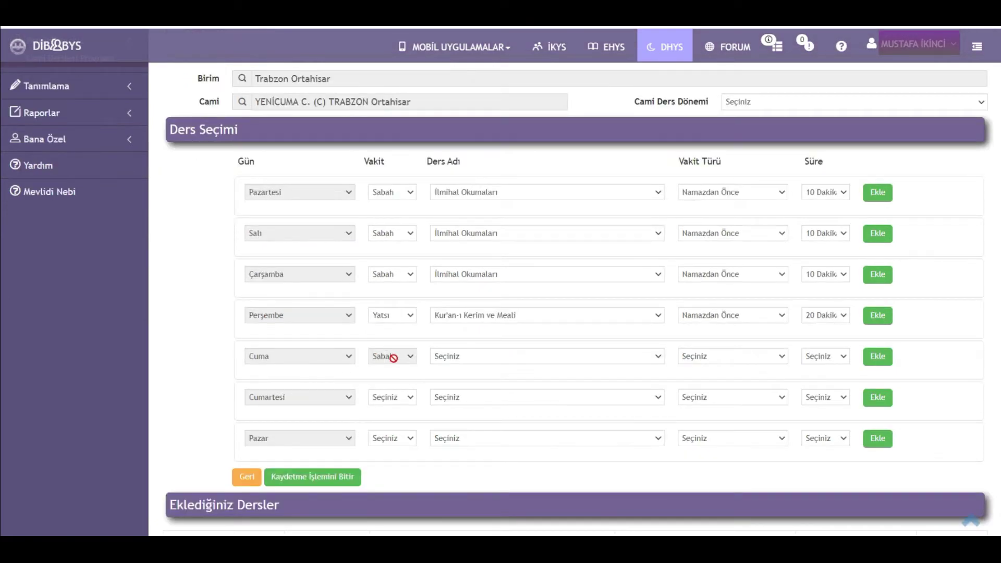
# - Add a Cuma lesson for the preset Sabah time with İlmihal Okumaları, Namazdan Önce and a duration of 10 Dakika
pyautogui.click(658, 357)
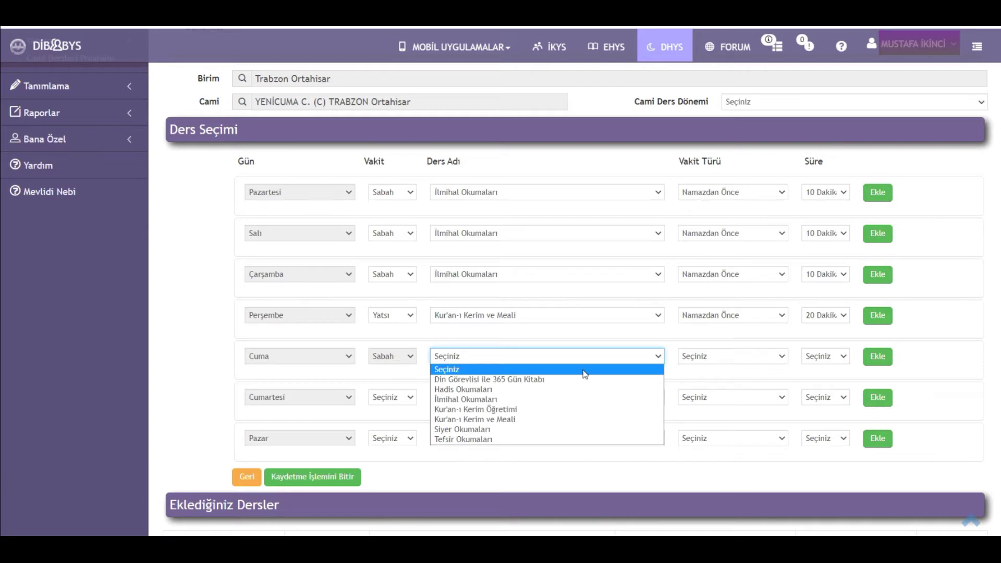
pyautogui.click(516, 401)
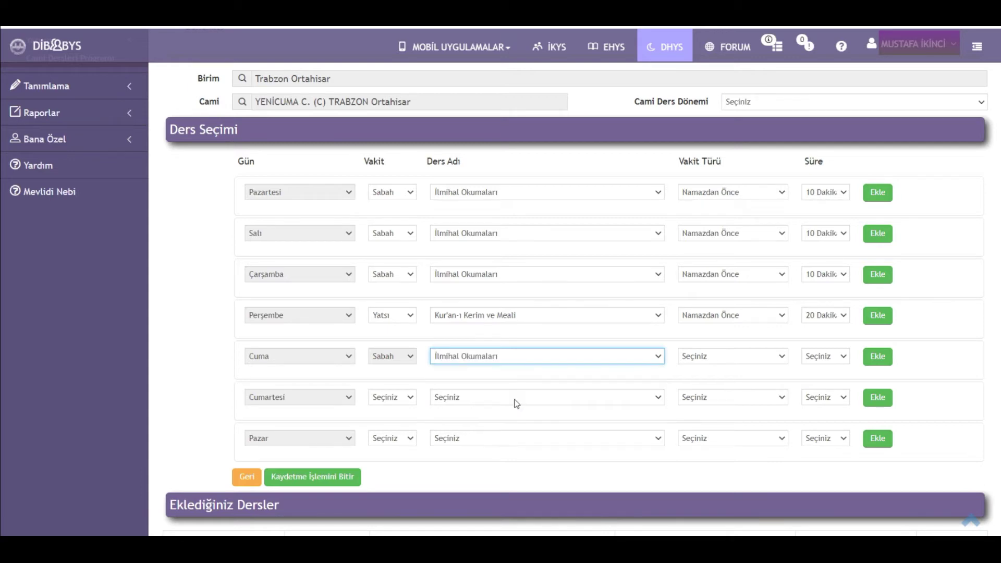
pyautogui.click(782, 359)
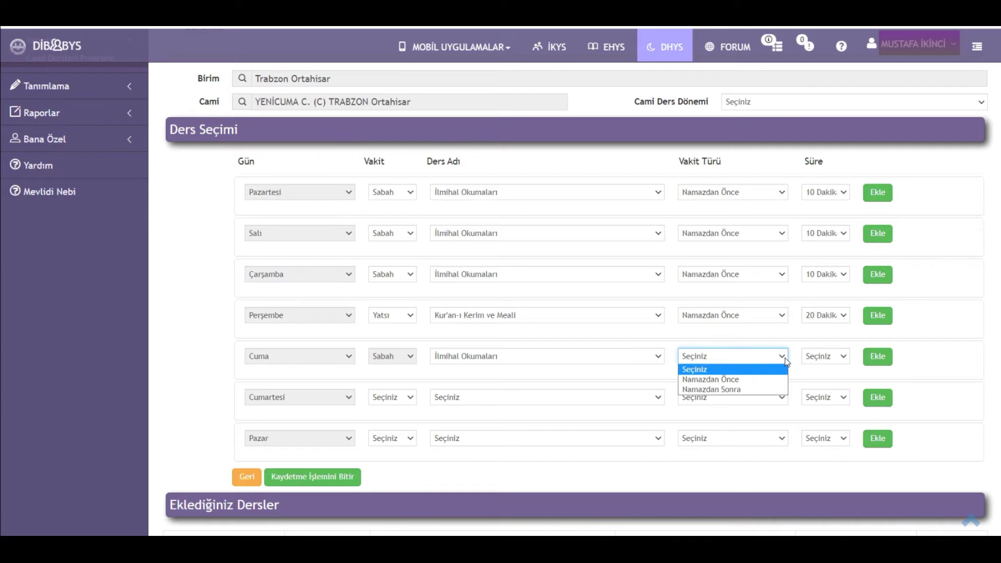
pyautogui.click(763, 379)
pyautogui.click(840, 356)
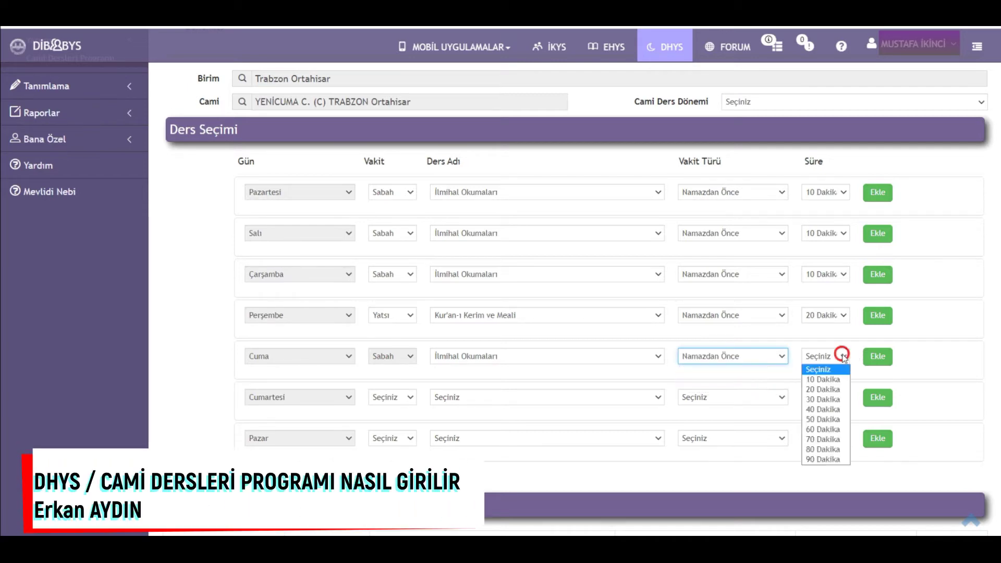
pyautogui.click(829, 379)
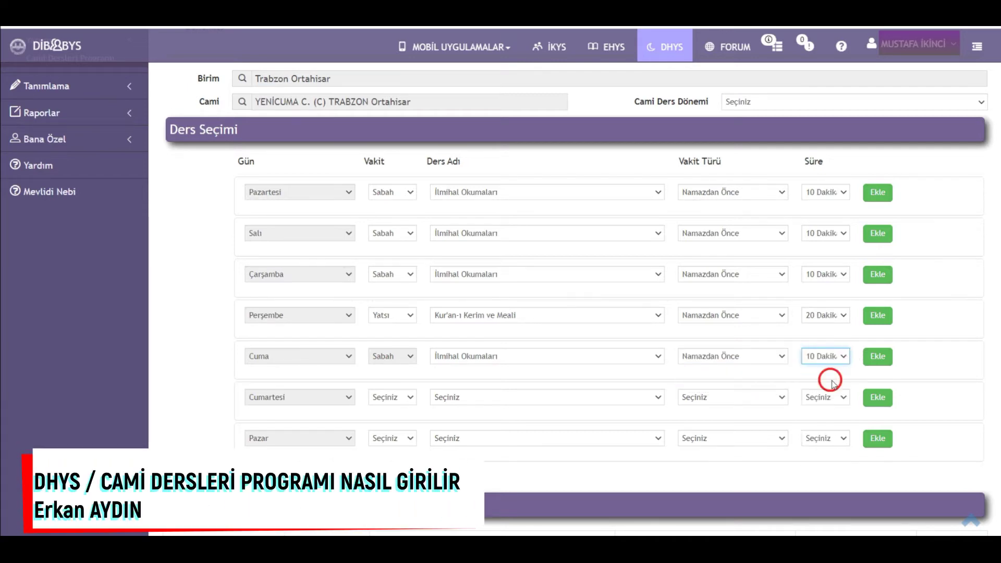
pyautogui.click(878, 356)
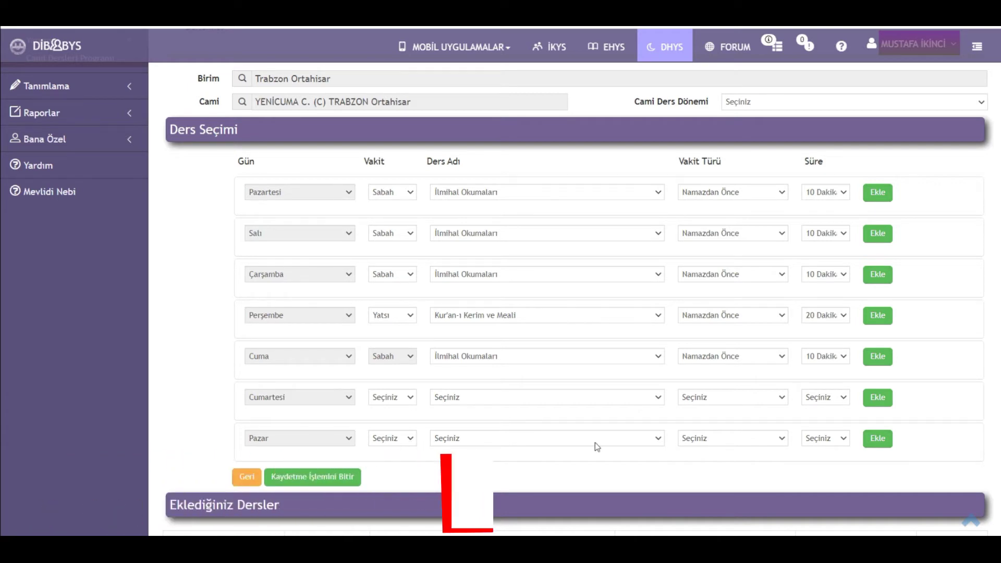
# - Review the lessons listed under Eklediğiniz Dersler and check which operations the Pazartesi entry offers
pyautogui.scroll(-3, 508, 446)
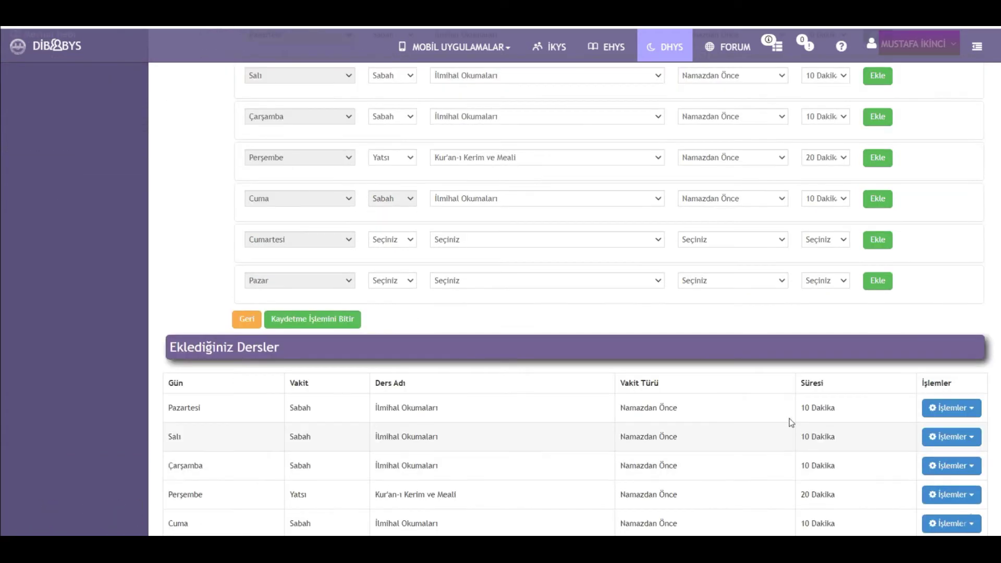
pyautogui.scroll(-2, 754, 420)
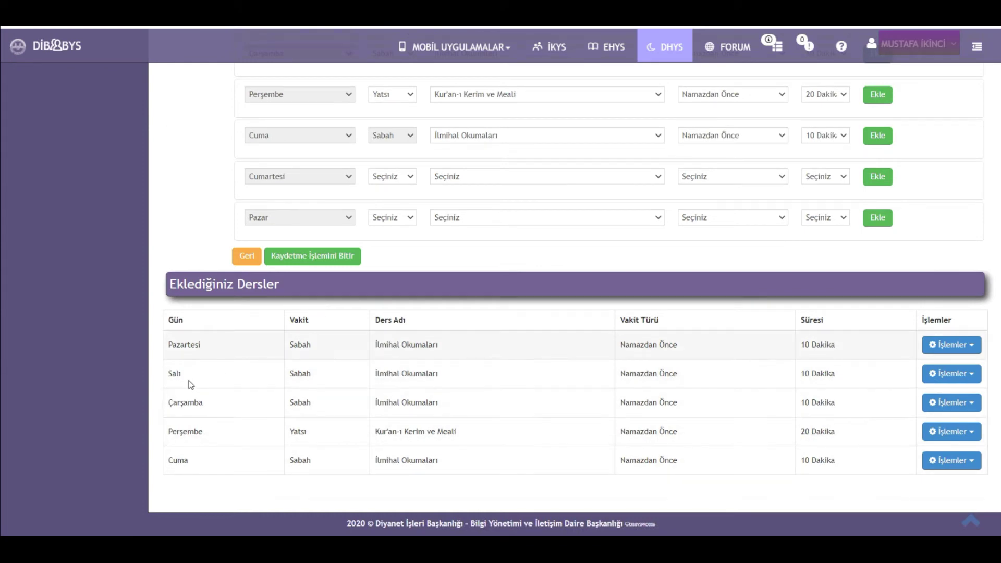
pyautogui.click(968, 348)
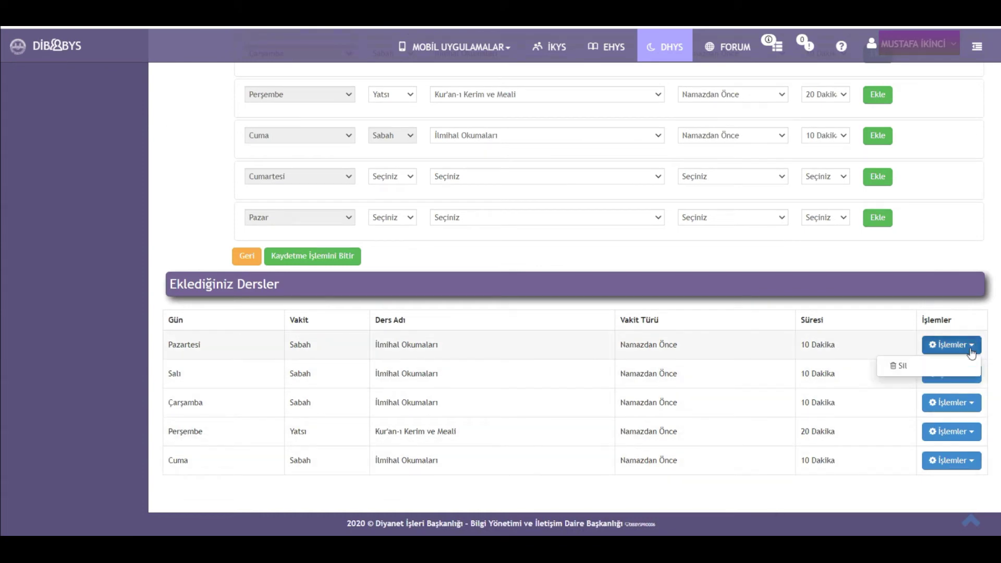
pyautogui.click(994, 324)
# - Set Cami Ders Dönemi for the new lesson program to 2020/4. Dönem (Ekim-Kasım-Aralık)
pyautogui.scroll(7, 503, 337)
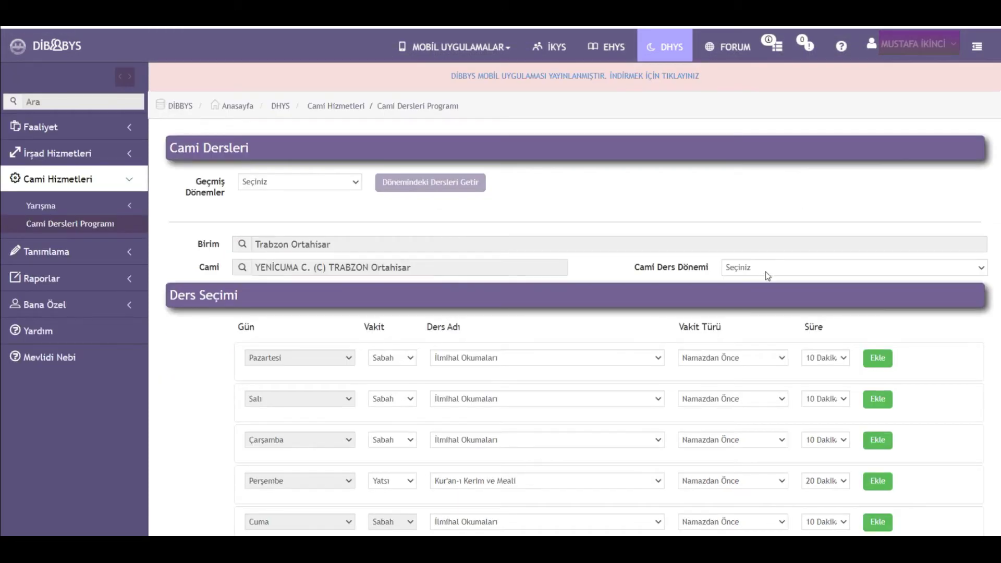
pyautogui.click(767, 270)
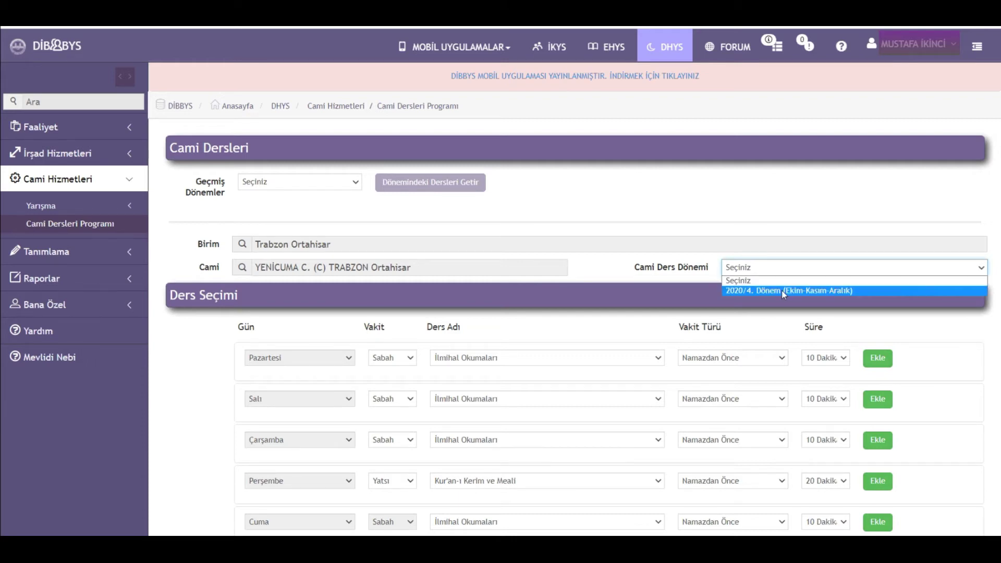
pyautogui.press('Up')
pyautogui.click(782, 291)
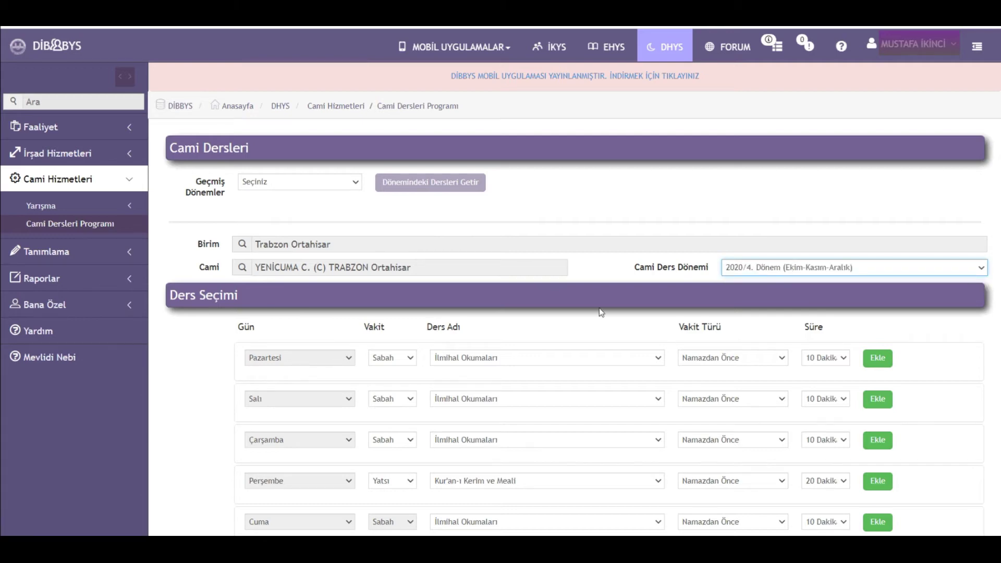
# - Finish saving the lesson program and dismiss the information dialog
pyautogui.scroll(-4, 516, 370)
pyautogui.scroll(-2, 519, 385)
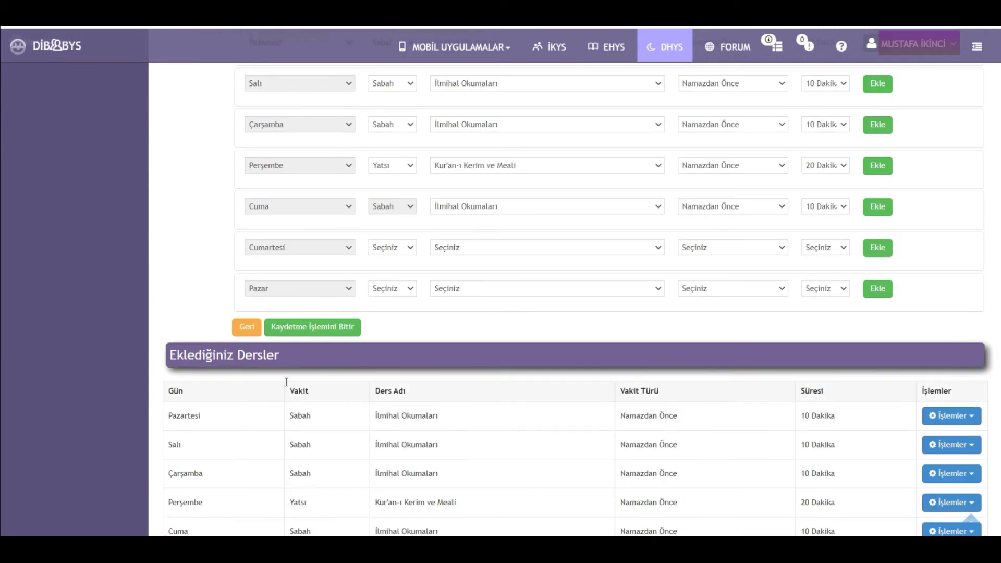
pyautogui.click(306, 332)
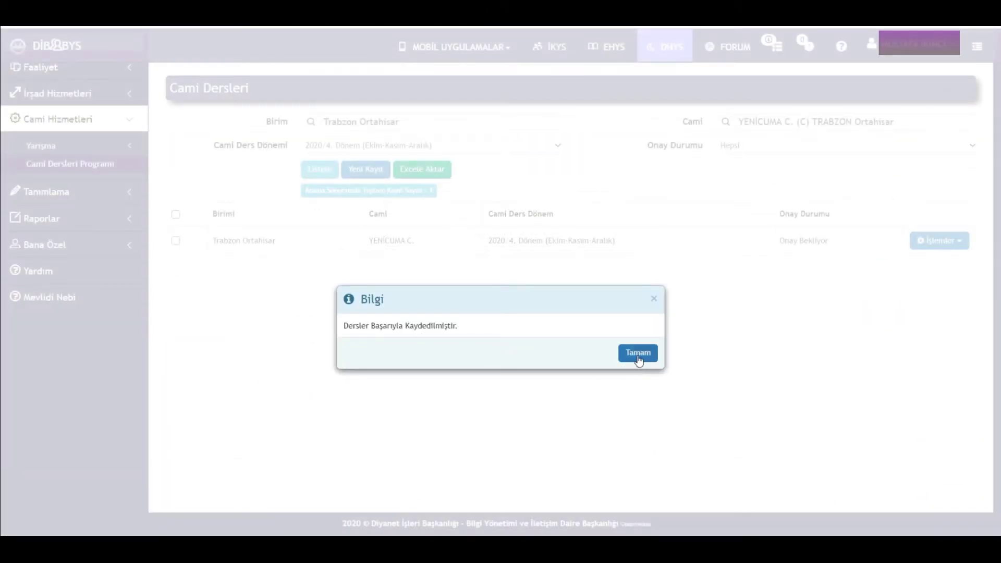
pyautogui.click(638, 352)
pyautogui.scroll(2, 628, 422)
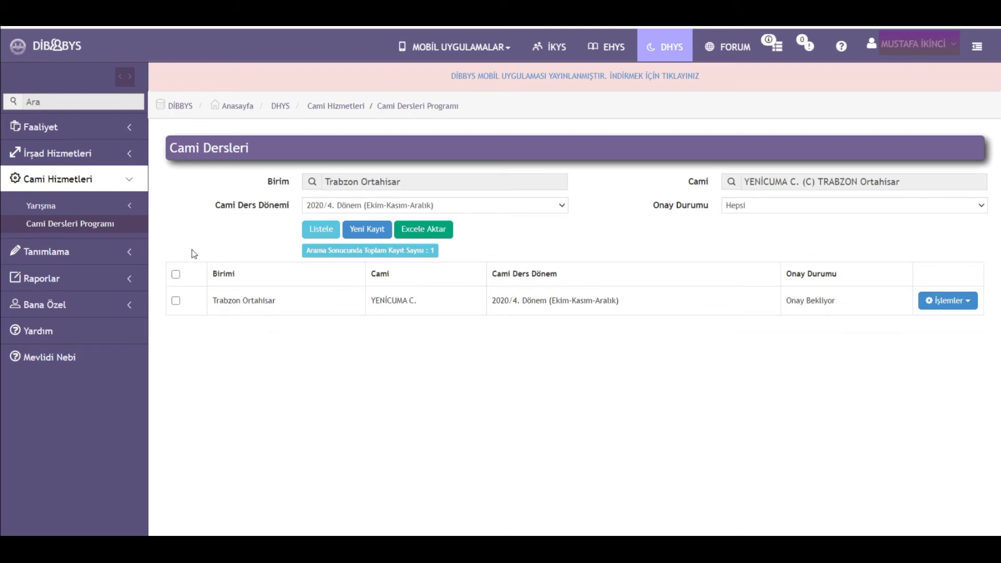
# - Switch to EHYS and back to DHYS, and reopen the Cami Dersleri Programı page under Cami Hizmetleri
pyautogui.click(608, 46)
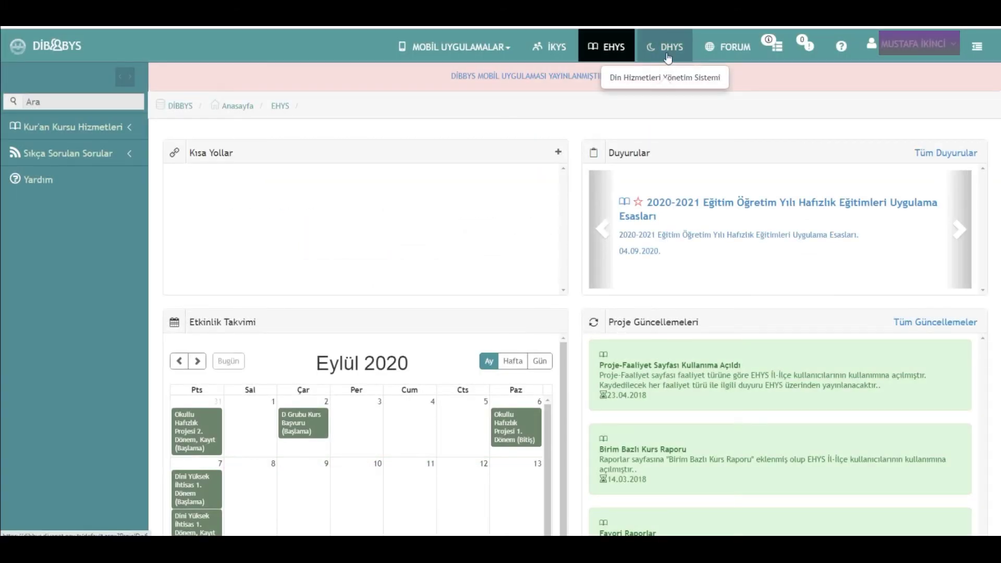
pyautogui.click(668, 53)
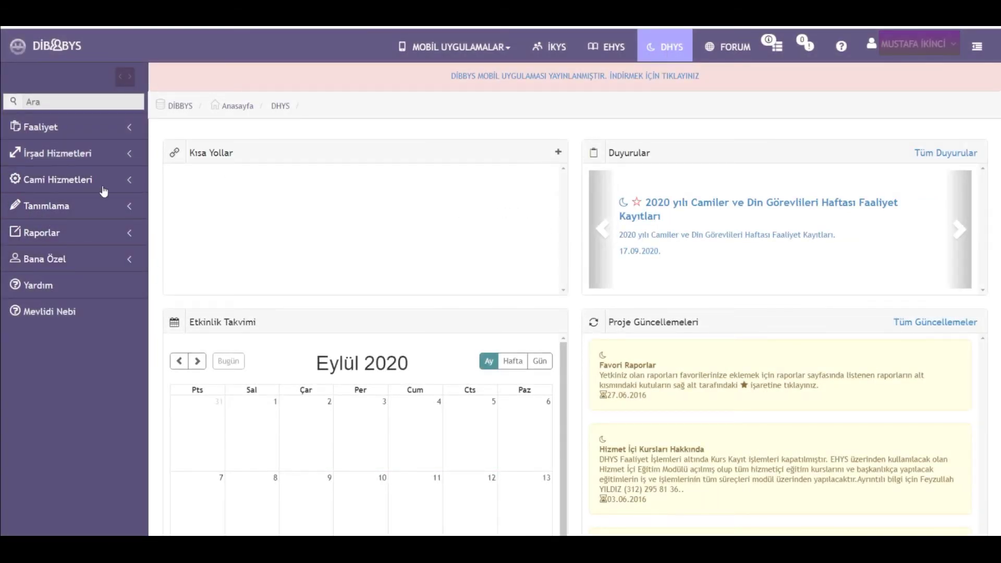
pyautogui.click(81, 180)
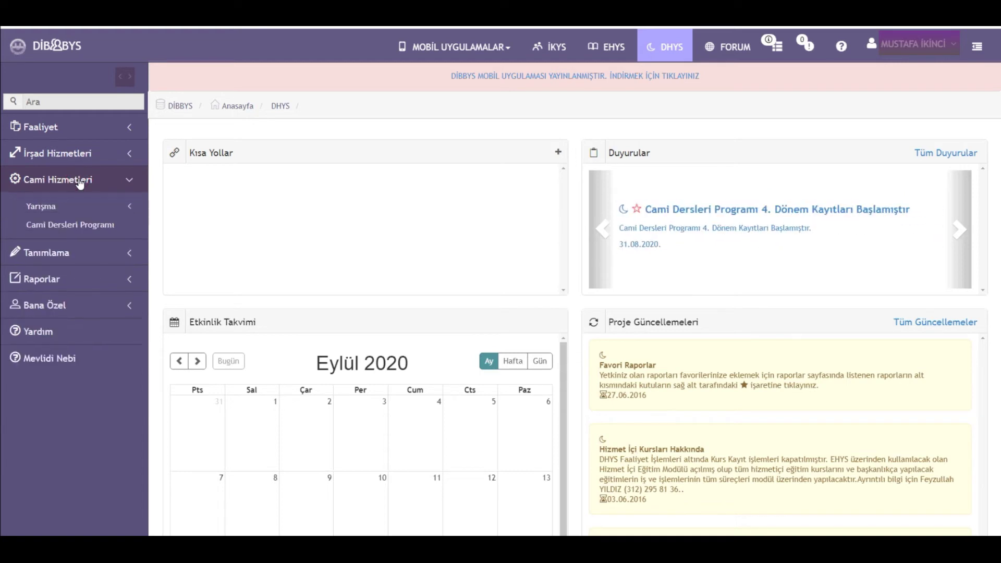
pyautogui.click(86, 223)
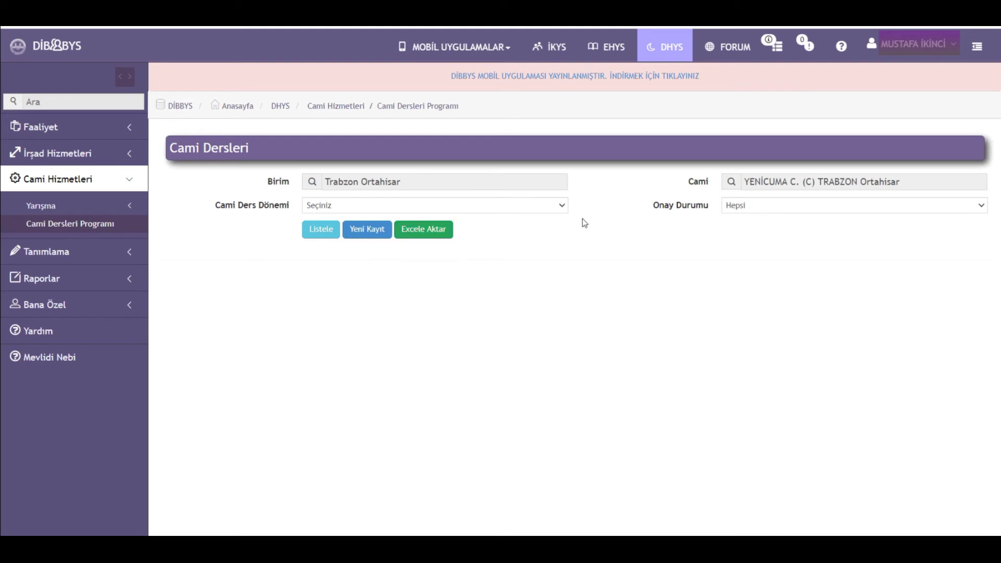
# - List the mosque lesson records for 2020/4. Dönem (Ekim-Kasım-Aralık) and show the operations available for the Yenicuma record
pyautogui.click(554, 207)
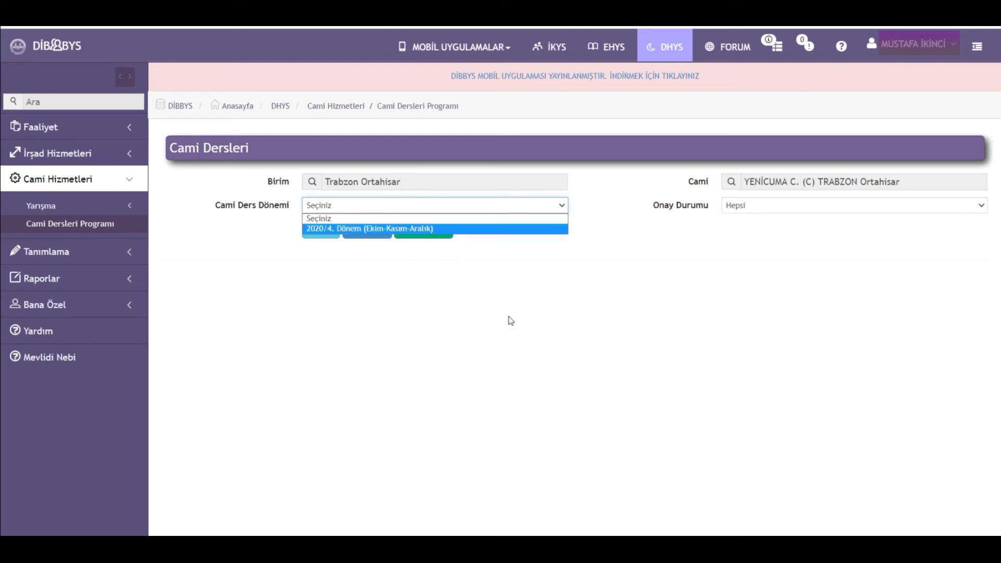
pyautogui.click(511, 321)
pyautogui.click(320, 230)
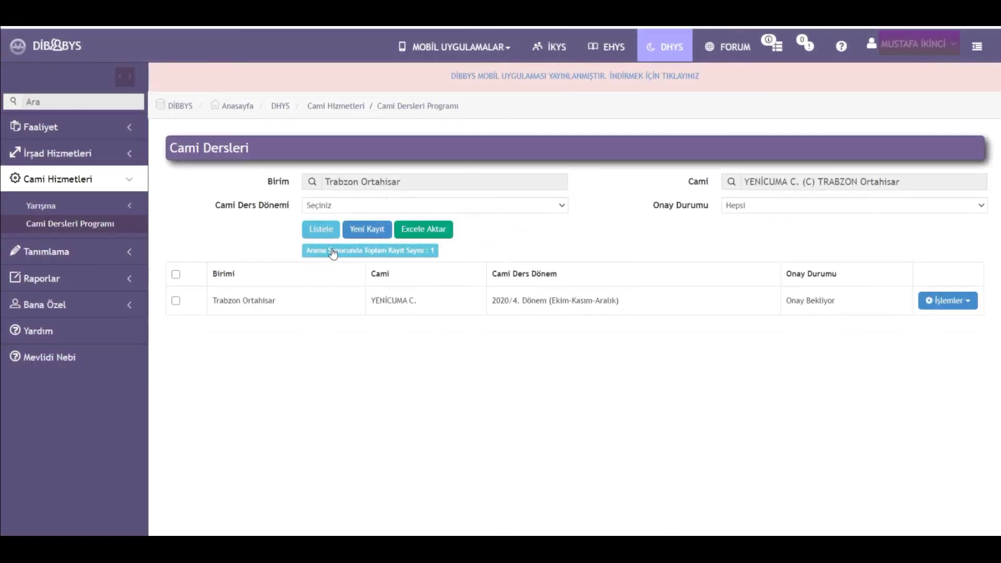
pyautogui.click(560, 205)
pyautogui.click(392, 228)
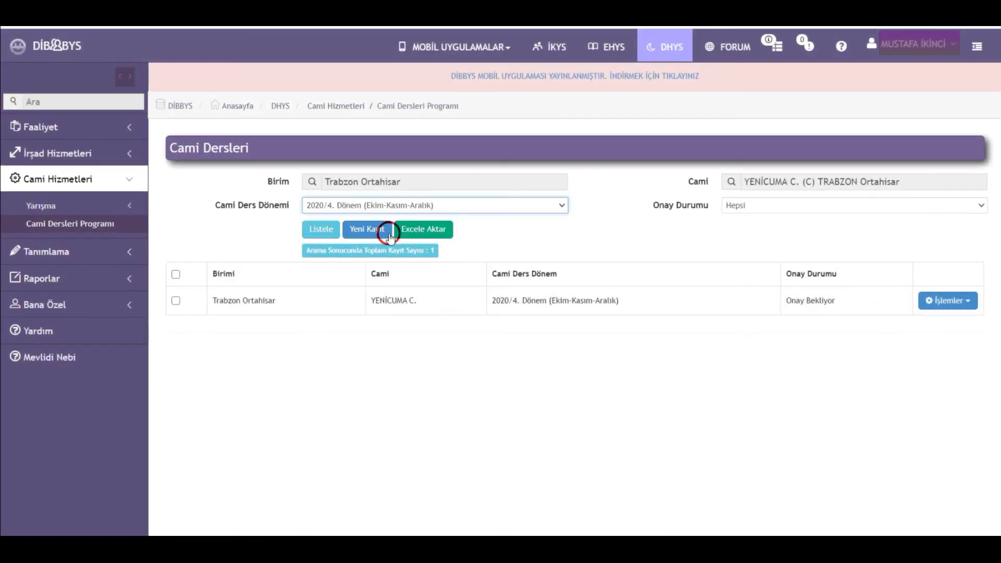
pyautogui.click(319, 233)
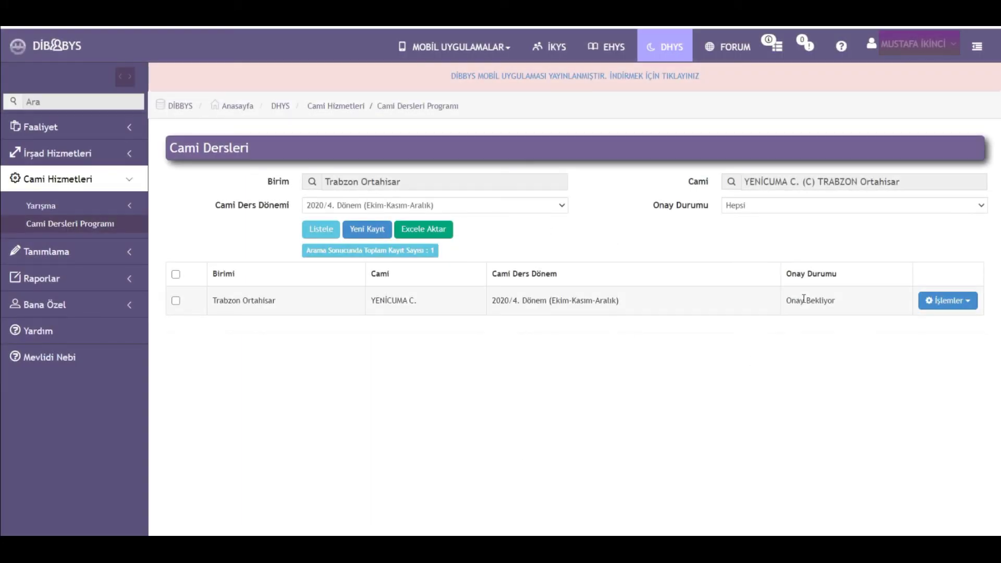
pyautogui.click(963, 299)
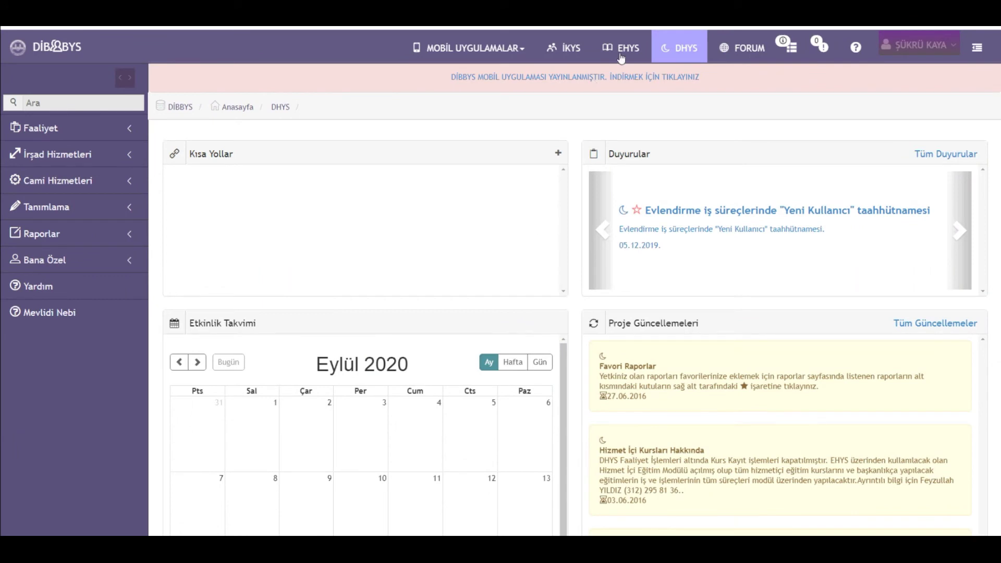
# - Open Cami Dersleri Programı for the Aktoprak mosque and list its records for 2020/4. Dönem (Ekim-Kasım-Aralık)
pyautogui.click(58, 182)
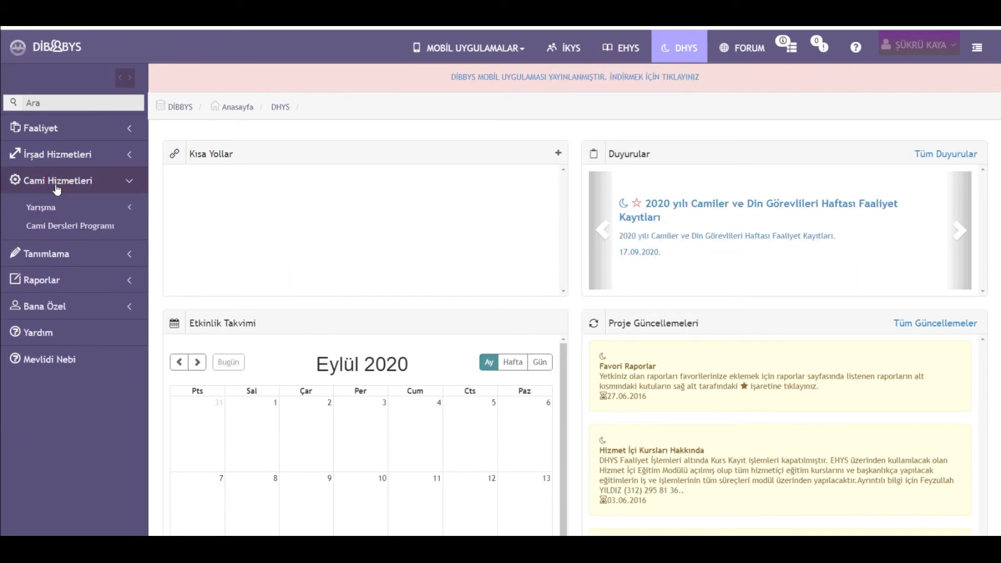
pyautogui.click(70, 226)
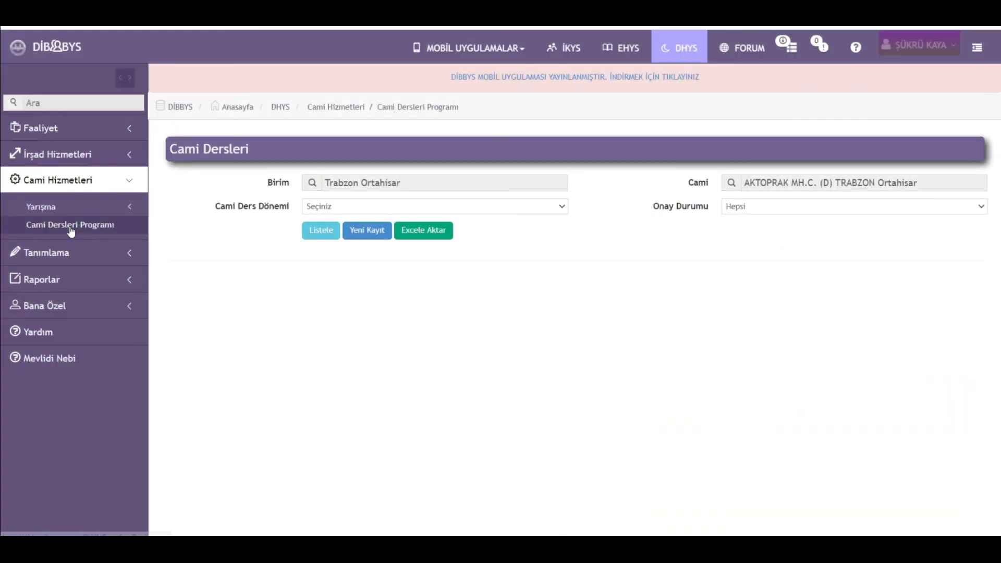
pyautogui.click(329, 208)
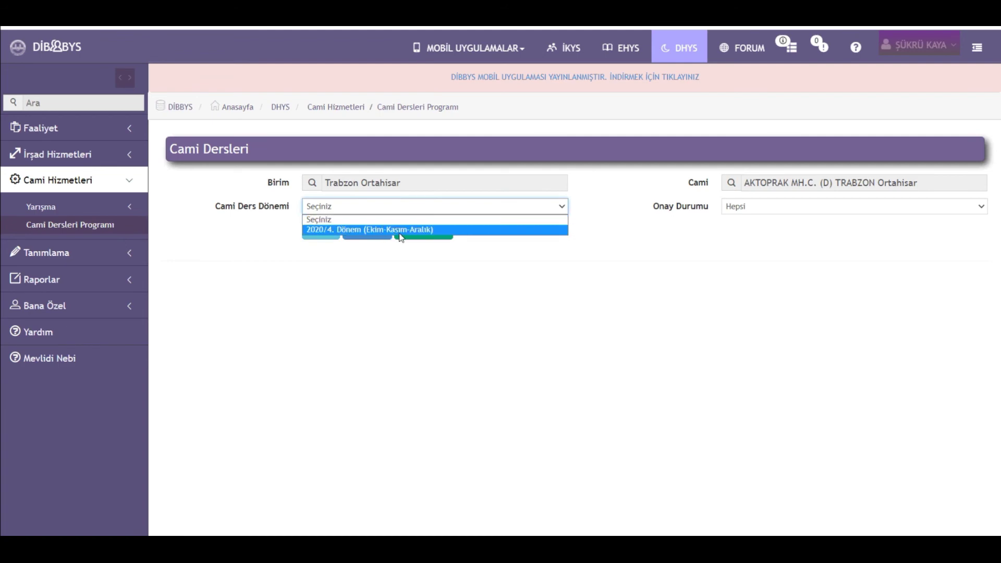
pyautogui.click(400, 231)
pyautogui.click(319, 231)
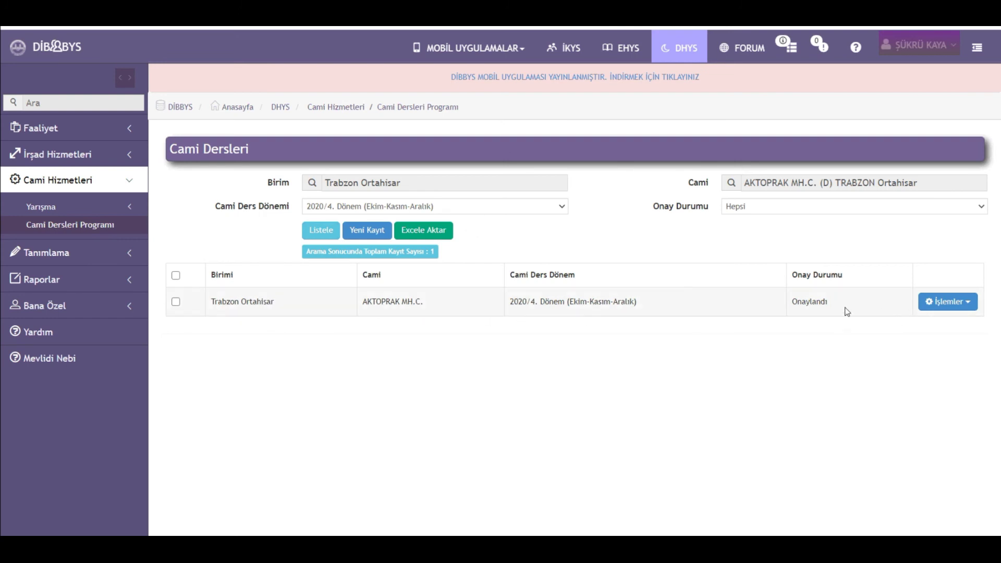
# - Highlight the Aktoprak record's approval status, download its lesson program as a PDF and open the downloaded file
pyautogui.moveTo(796, 303); pyautogui.dragTo(829, 303)
pyautogui.click(966, 307)
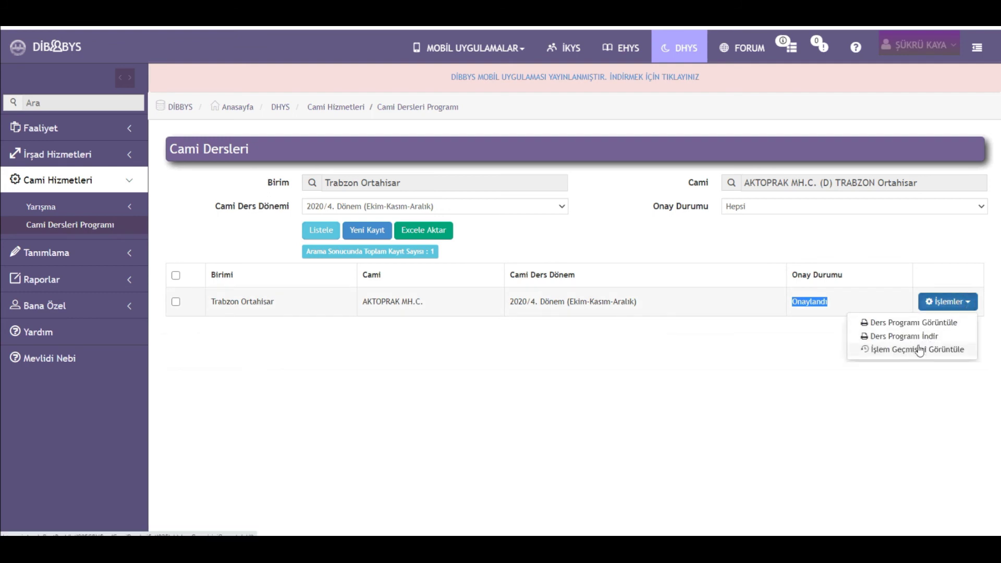
pyautogui.click(888, 336)
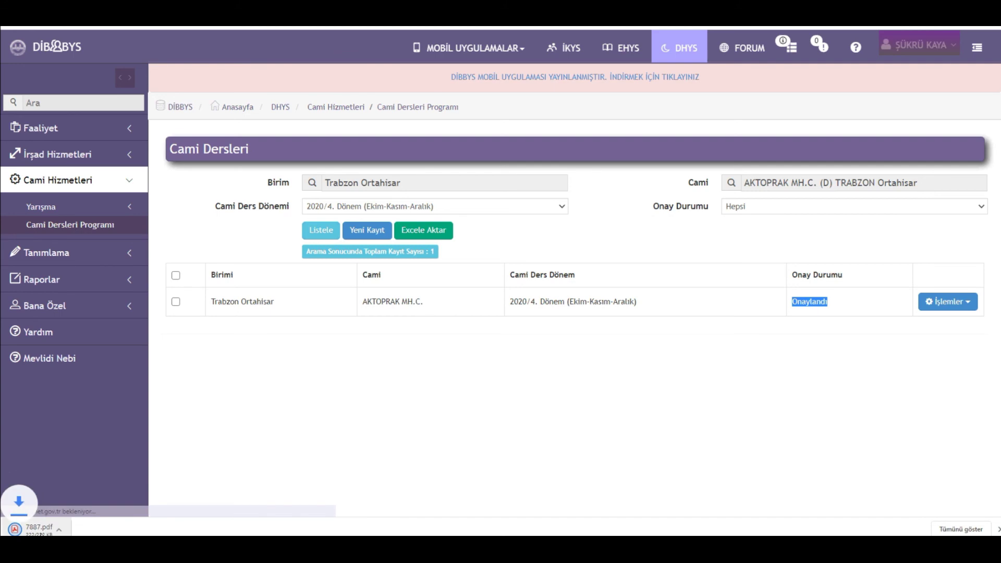
pyautogui.click(33, 530)
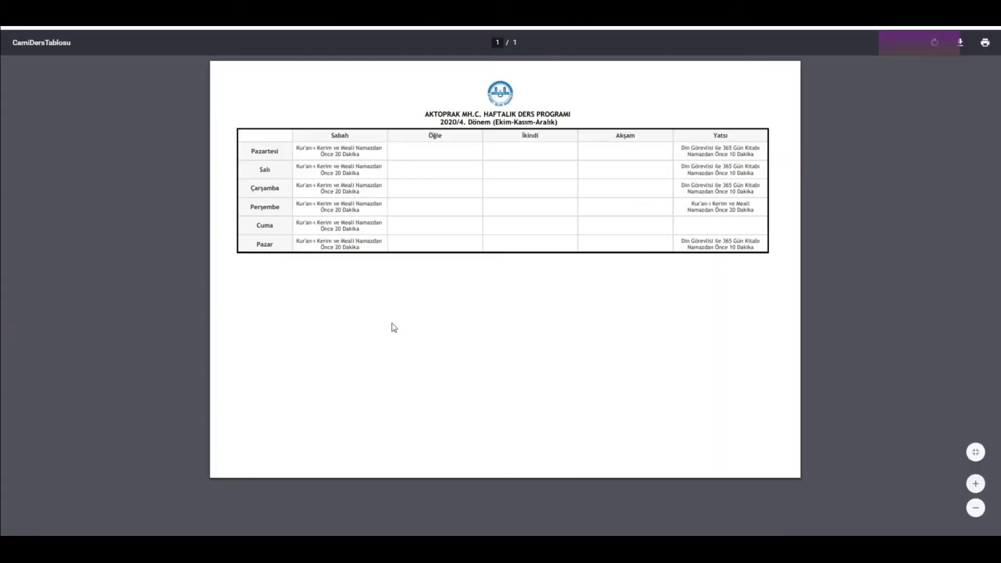
pyautogui.scroll(2, 663, 178)
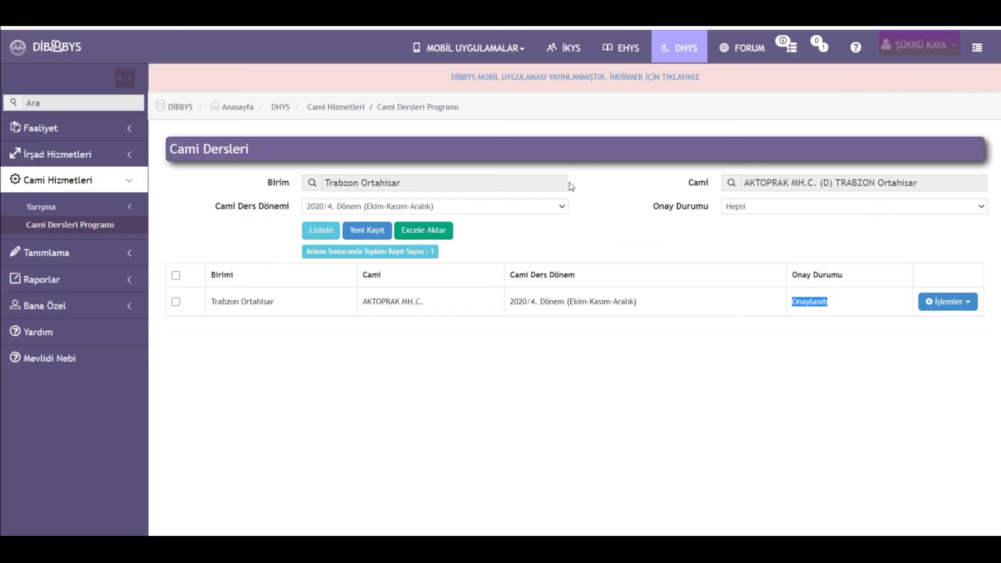
# - View the Aktoprak record's lesson program in the report viewer, and close the report
pyautogui.click(961, 302)
pyautogui.click(888, 325)
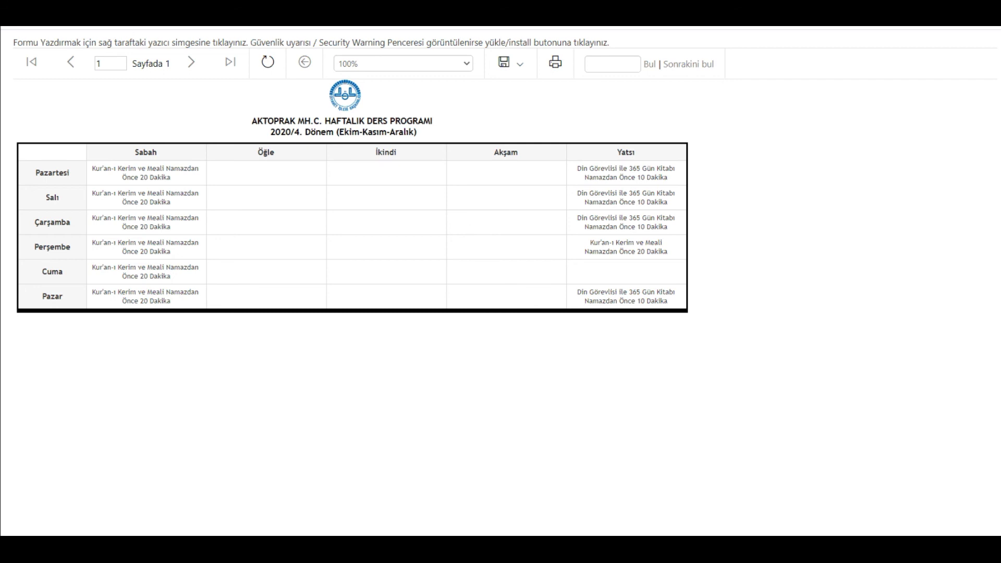
pyautogui.click(982, 35)
# - Open the account options in order to sign out
pyautogui.click(920, 45)
pyautogui.click(920, 45)
pyautogui.click(920, 45)
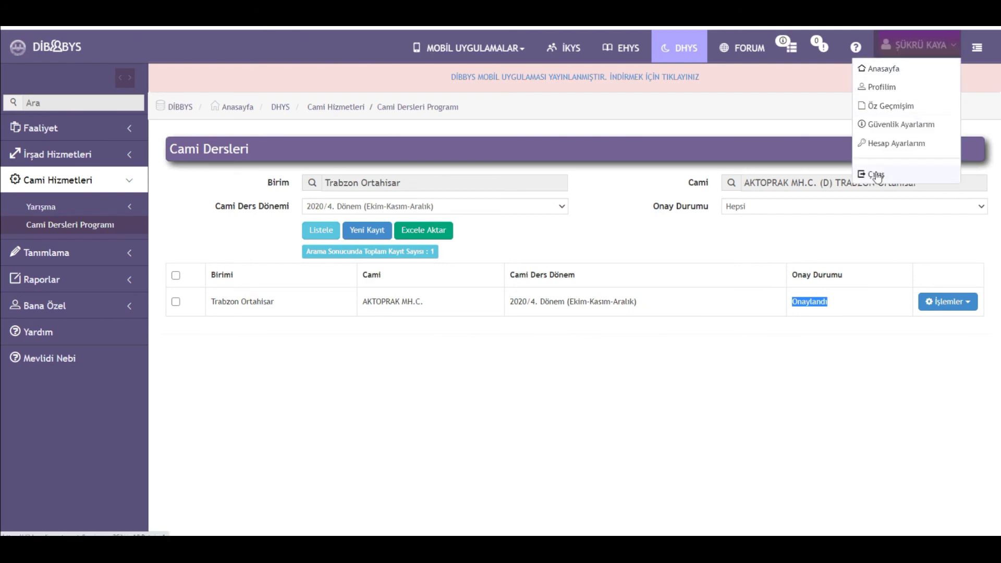